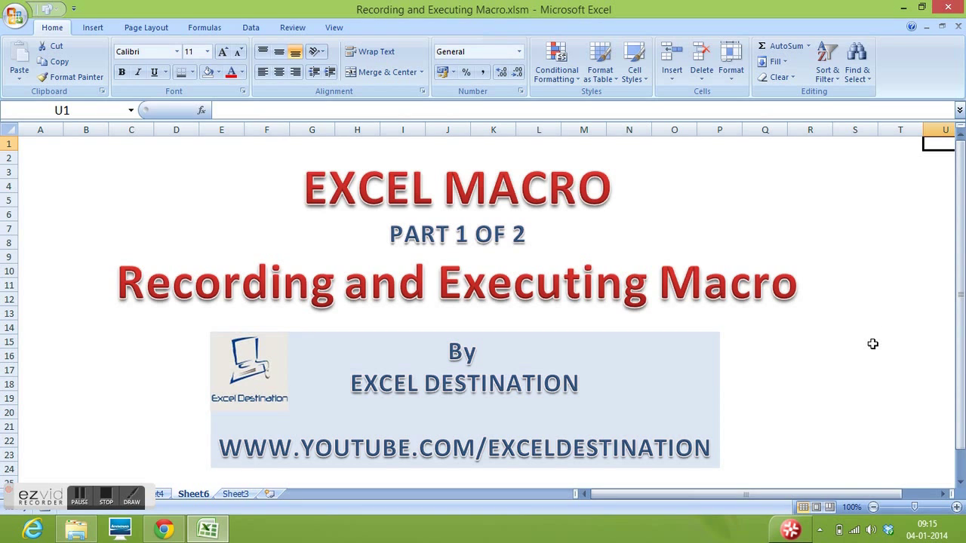
click(235, 495)
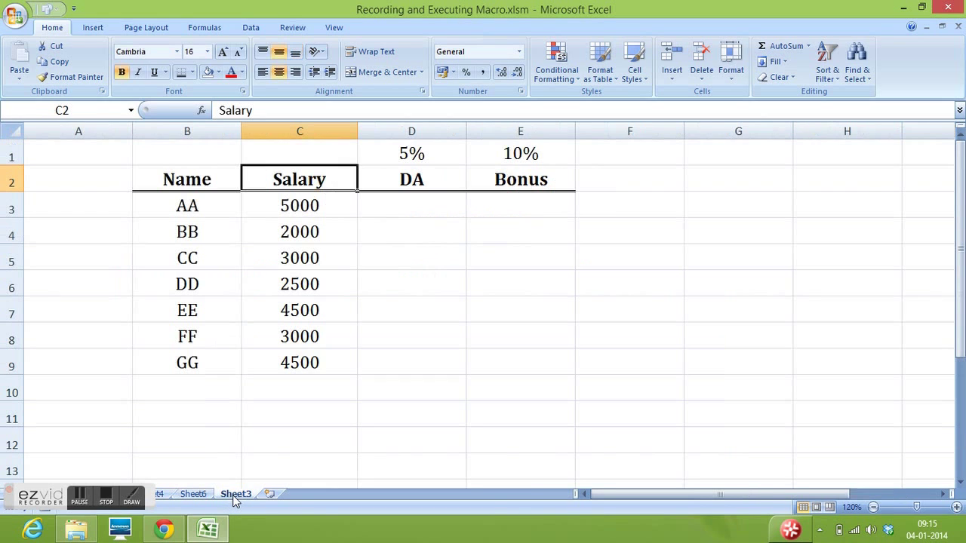
click(189, 182)
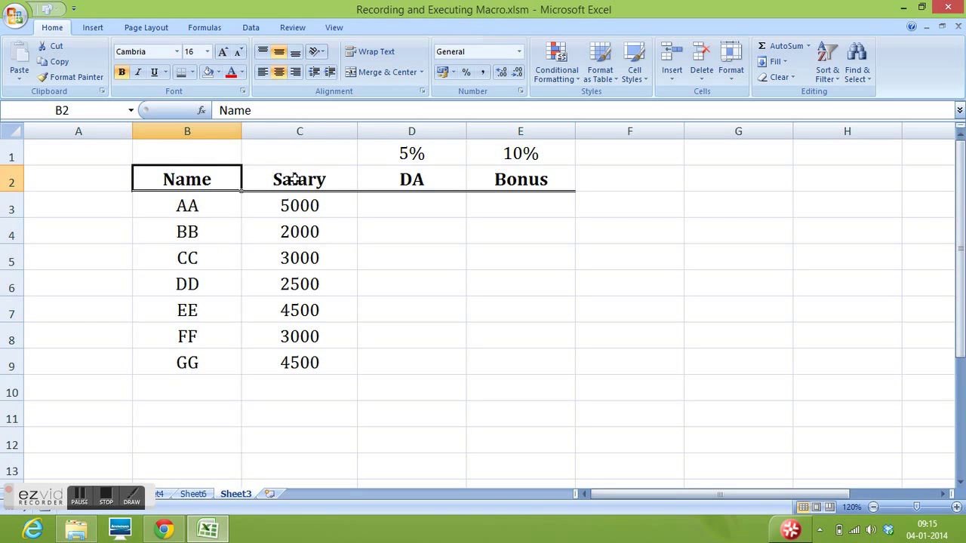
click(409, 181)
drag(398, 204, 398, 356)
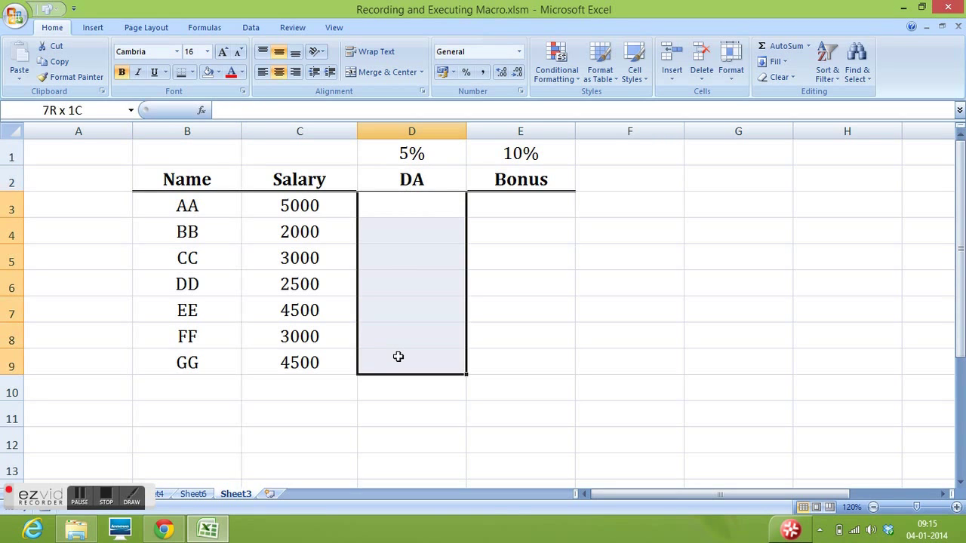
click(522, 181)
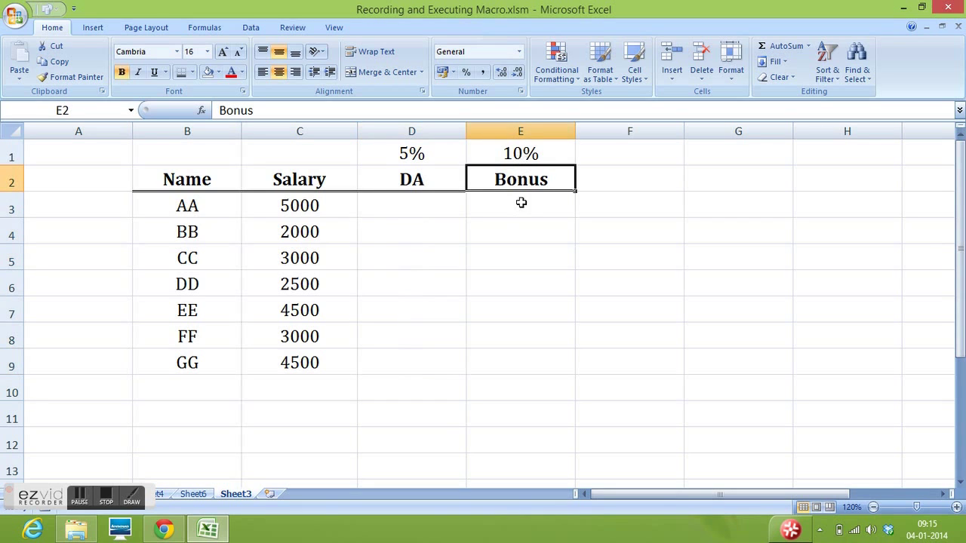
click(214, 178)
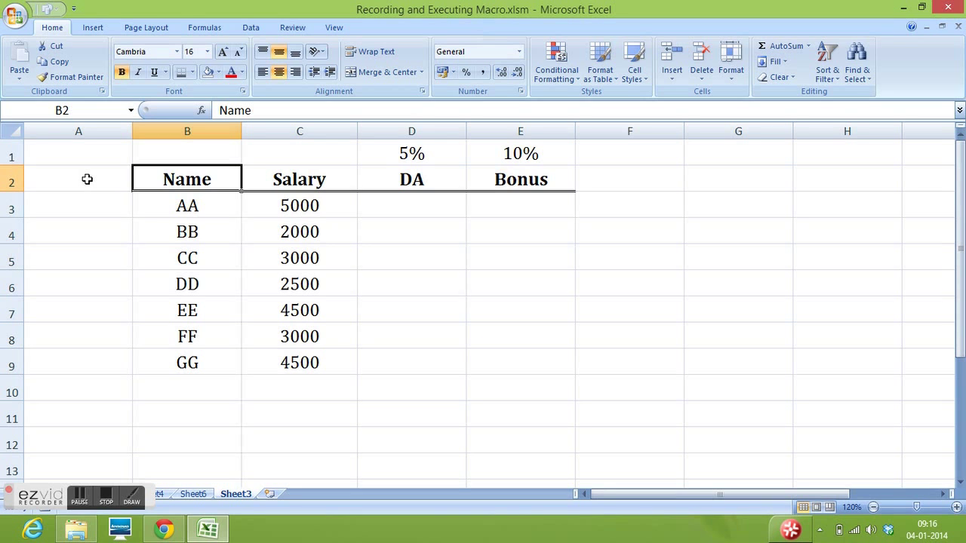
- Check 'Show Developer tab in the Ribbon' in Excel Options' Popular settings
click(15, 18)
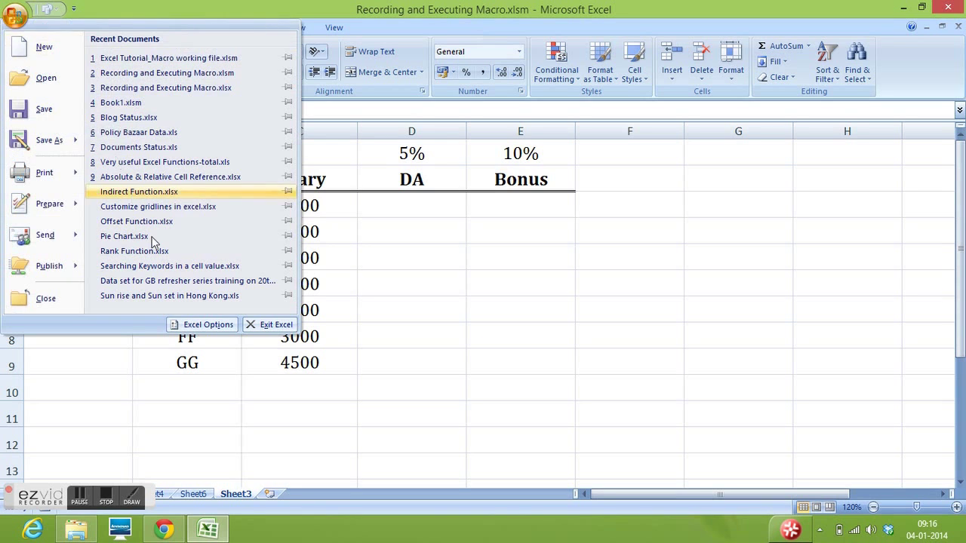
click(208, 326)
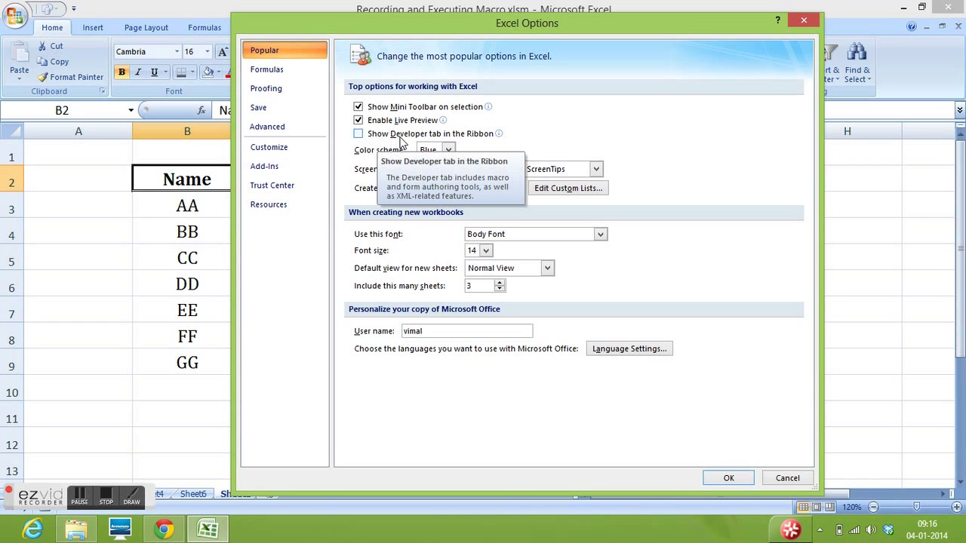
click(358, 135)
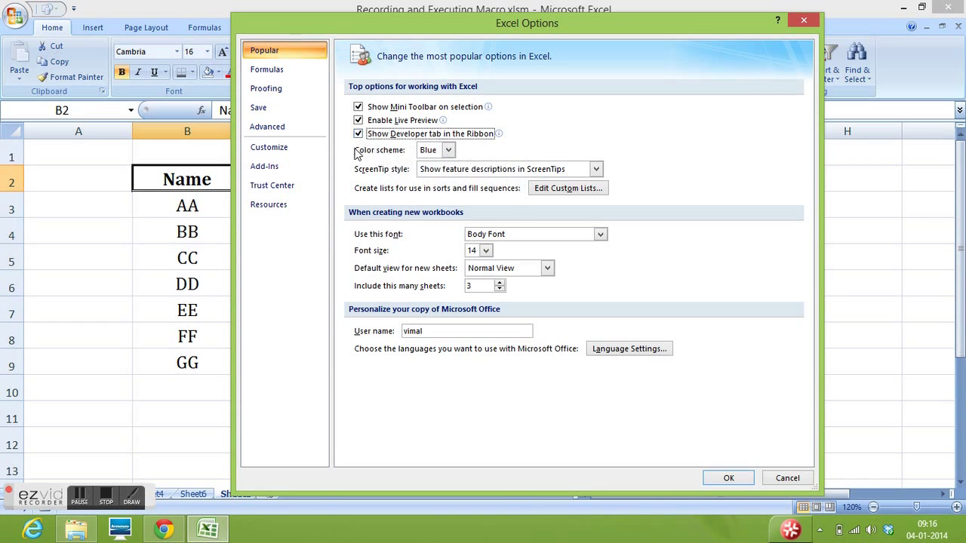
click(722, 476)
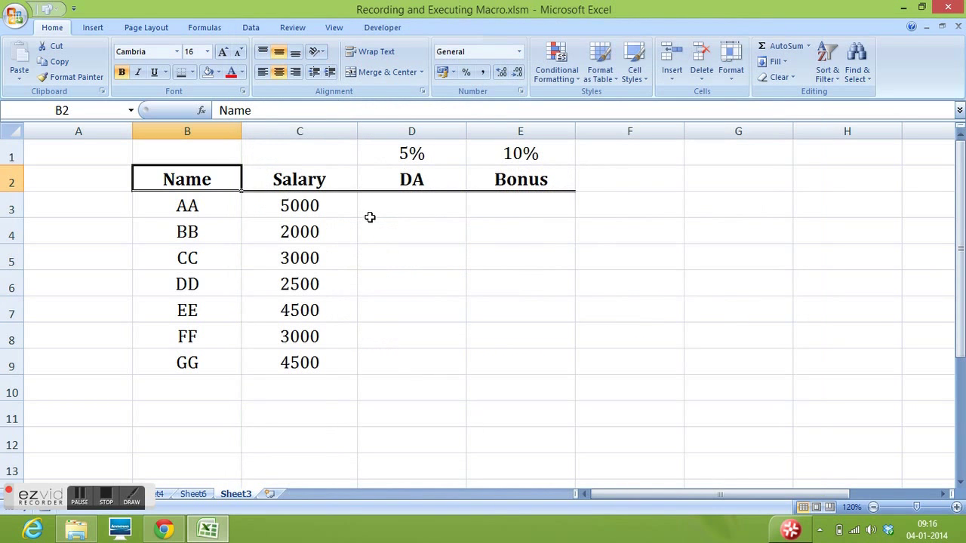
- Switch the ribbon to the Developer tools
click(383, 29)
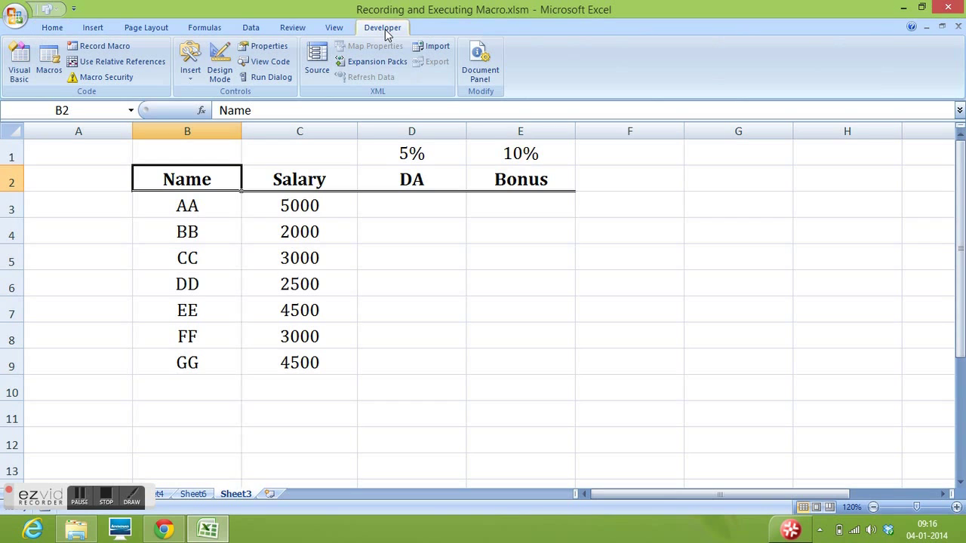
- Record a new macro named DA_Bonus with the description 'to calculate da and bonus'
click(99, 47)
drag(681, 225, 653, 153)
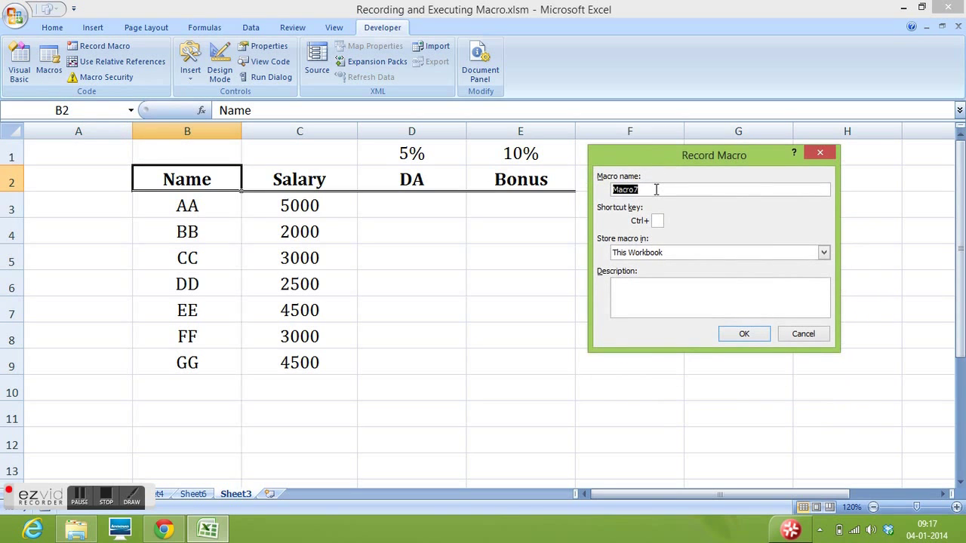
click(626, 189)
double_click(615, 191)
text(DA_Bonus)
drag(714, 158, 726, 73)
click(642, 205)
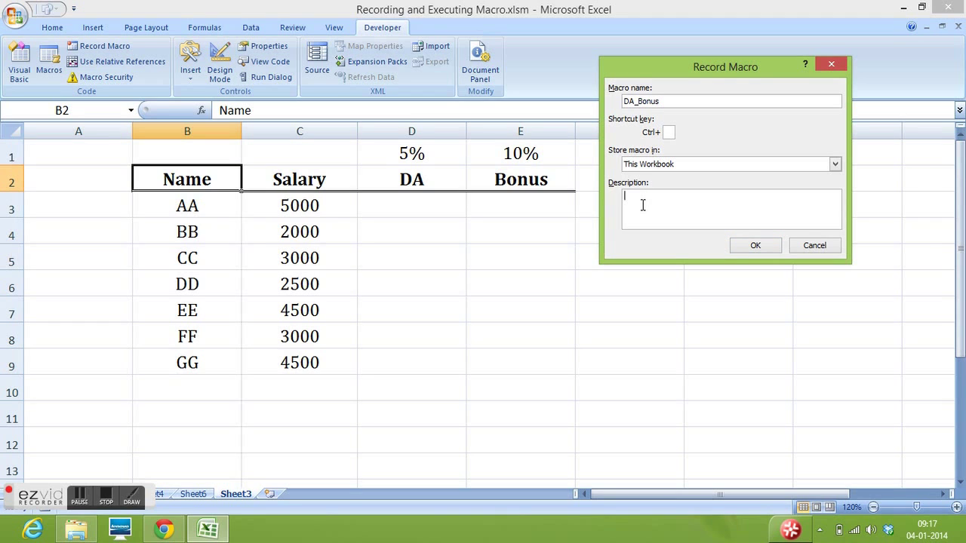
text(to calculate da and bonus)
click(758, 249)
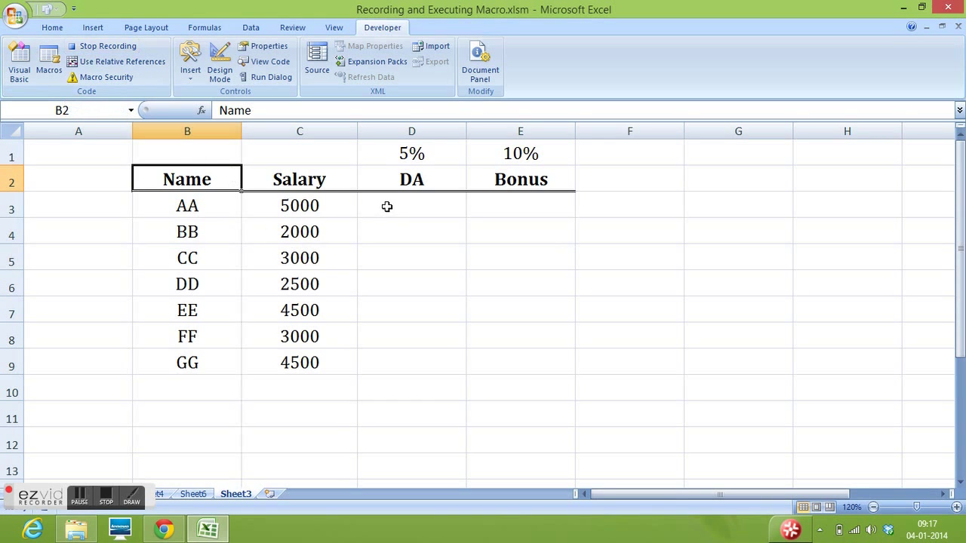
- Fill the DA column D3:D9 with the formula =C3*5%
drag(386, 206, 405, 359)
drag(466, 359, 476, 360)
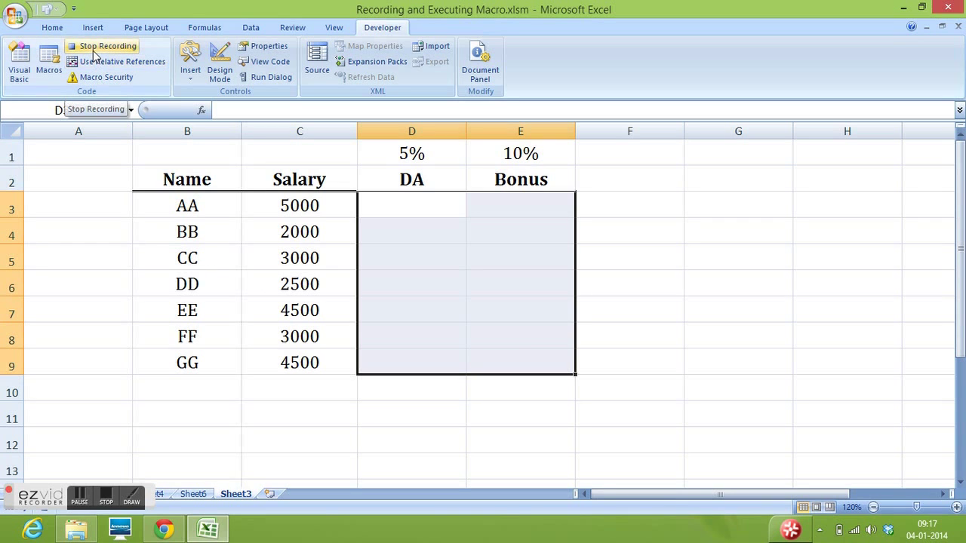
click(388, 211)
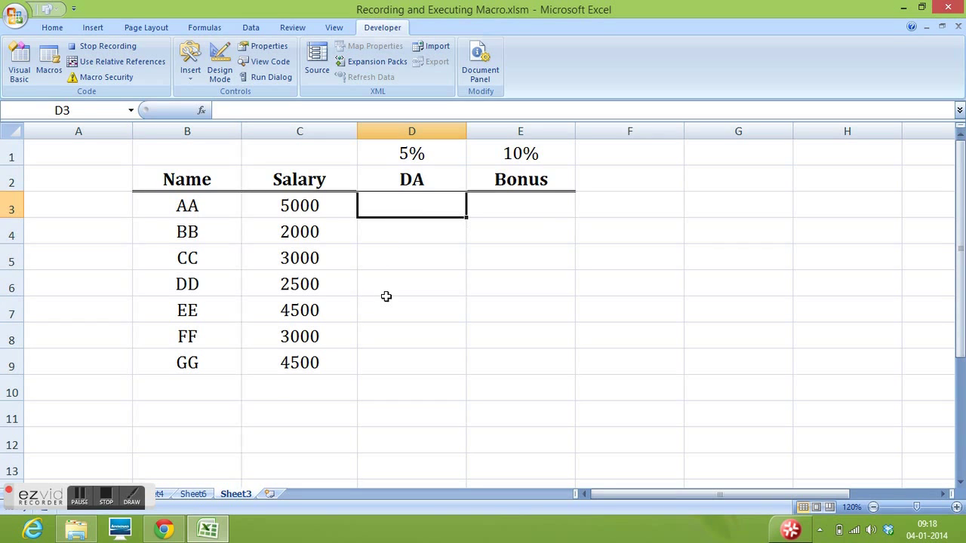
text(=)
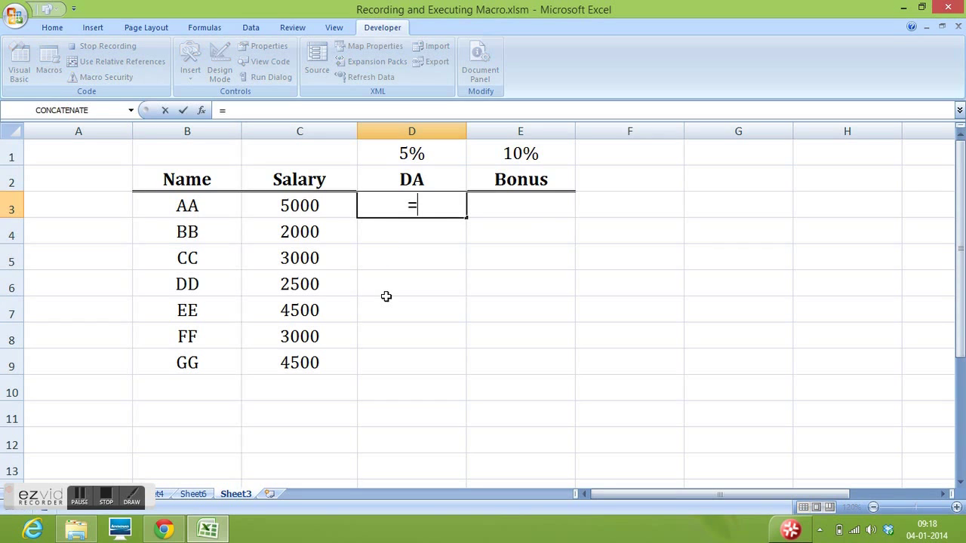
click(290, 206)
text(*5)
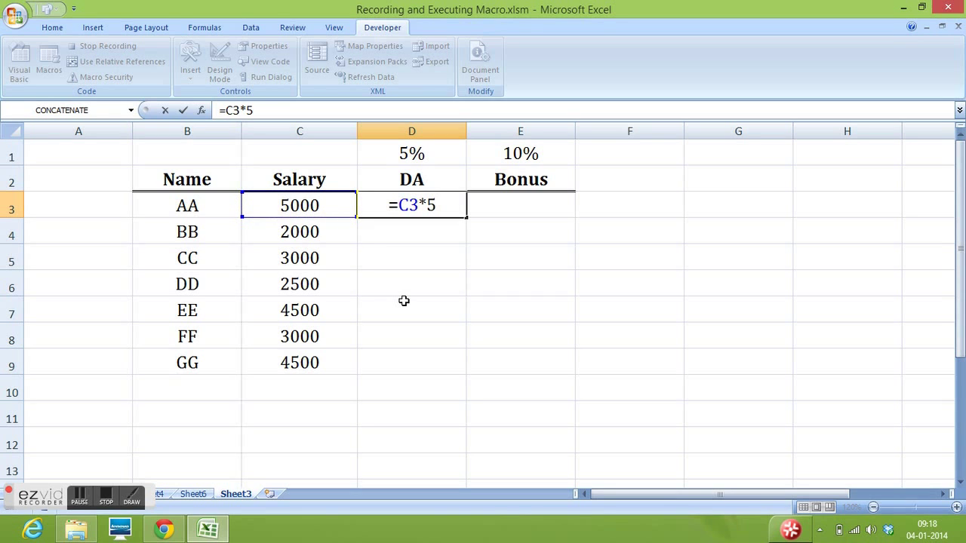
text(%)
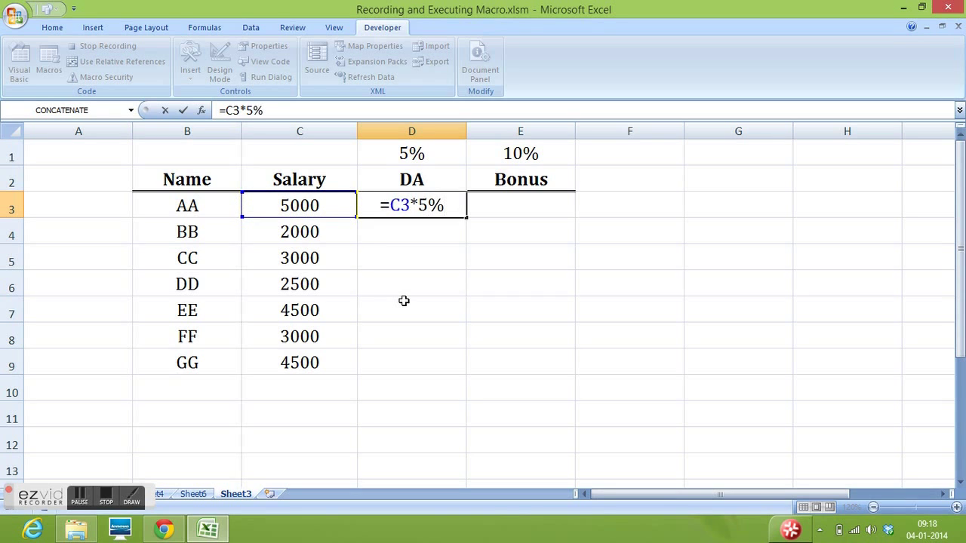
key(Return)
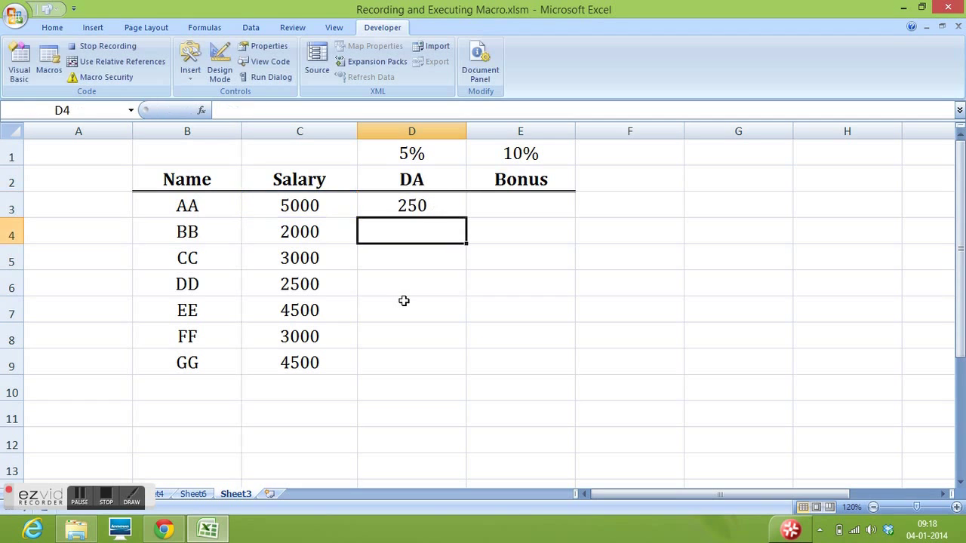
click(417, 207)
drag(464, 216, 458, 368)
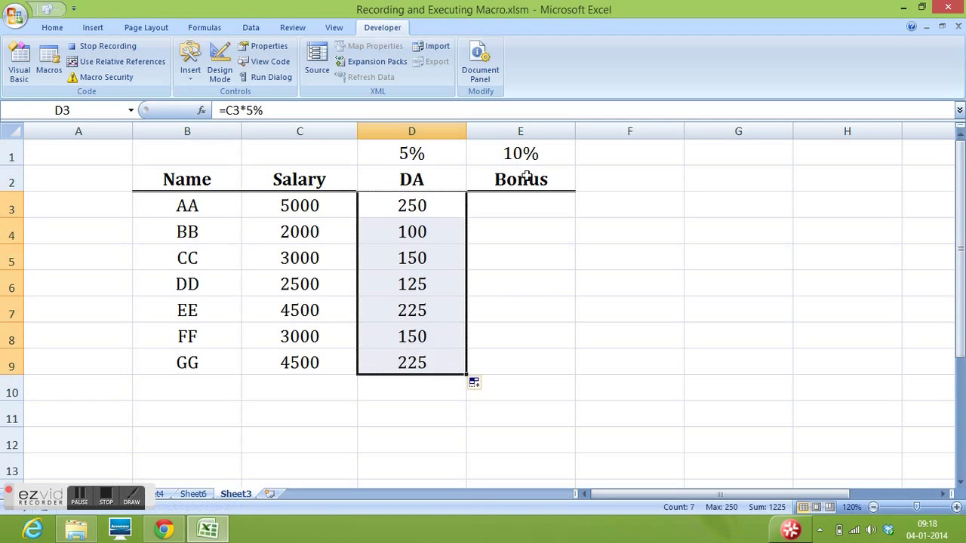
- Fill the Bonus column E3:E9 with the formula =C3*10%
click(519, 206)
text(=)
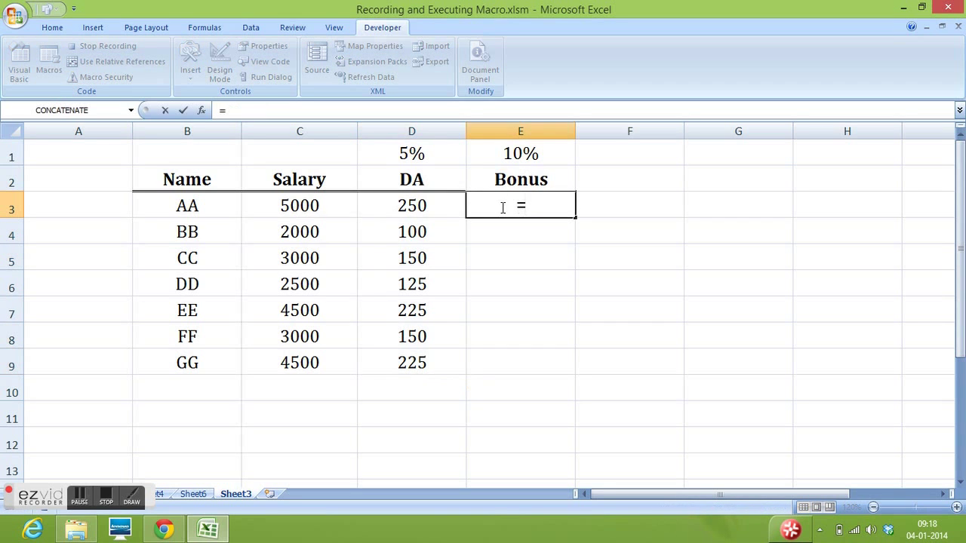
click(303, 208)
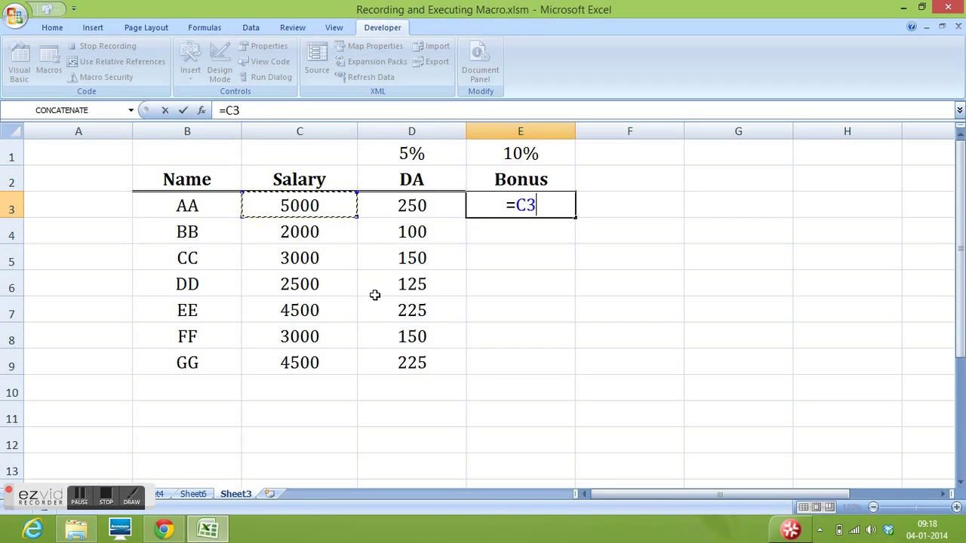
text(*10)
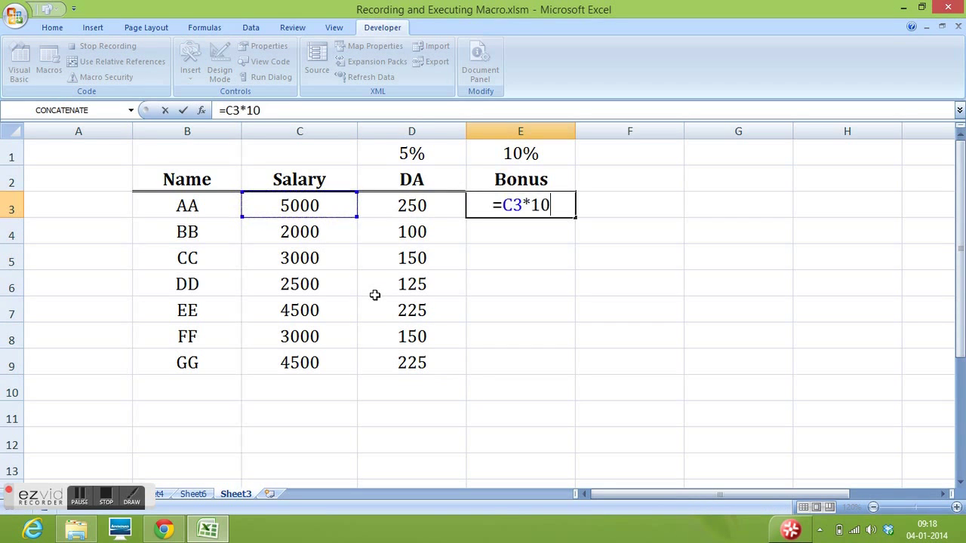
text(%)
key(Return)
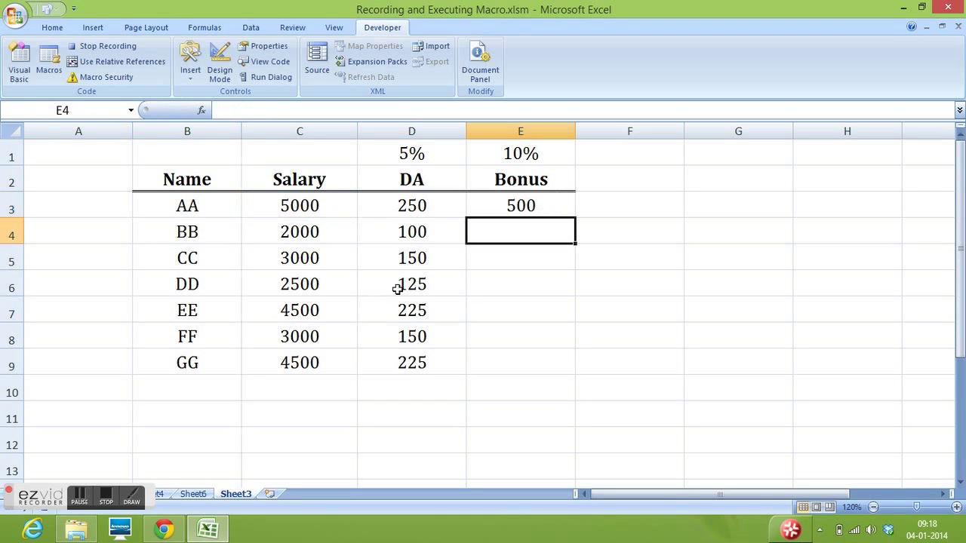
click(522, 205)
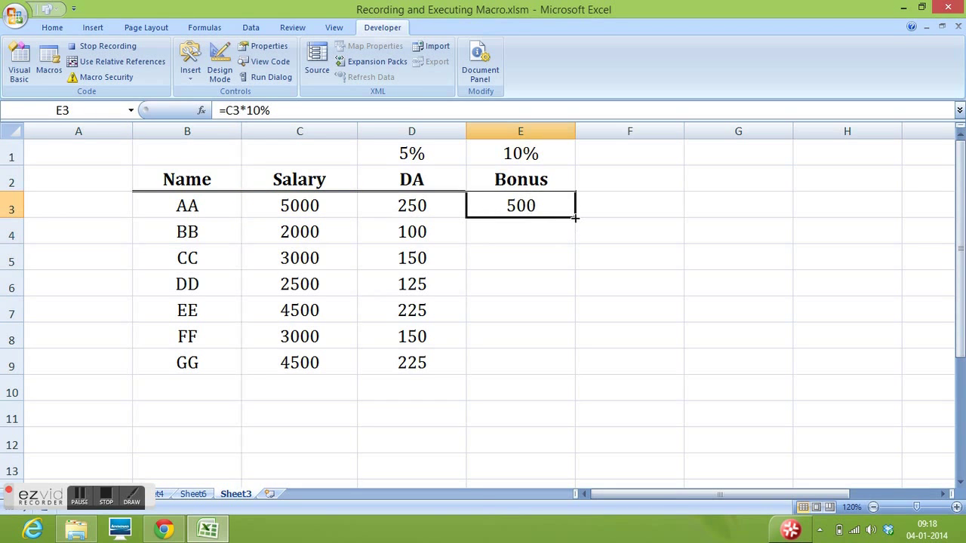
drag(575, 218, 575, 372)
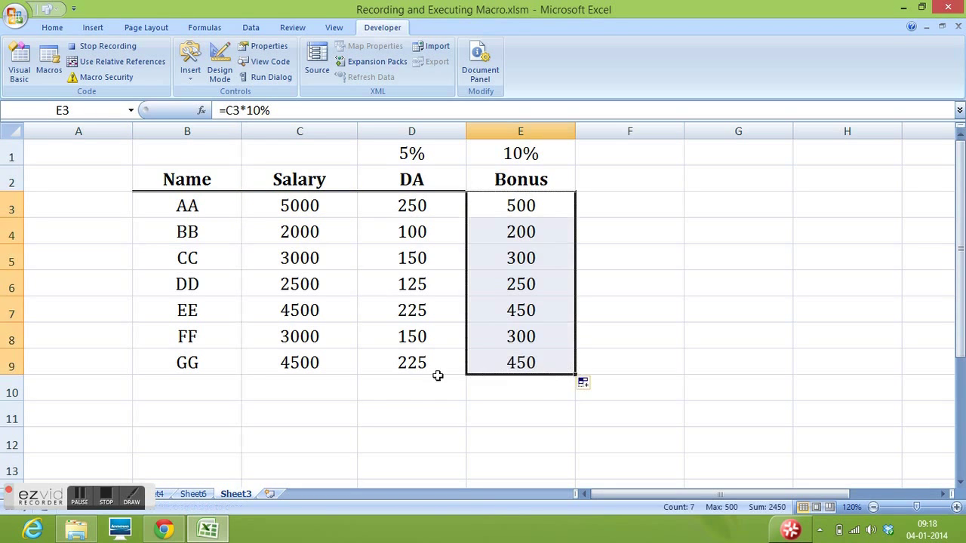
- Convert the DA and Bonus formulas in D3:E9 to plain values with Paste Special Values
drag(393, 207, 499, 354)
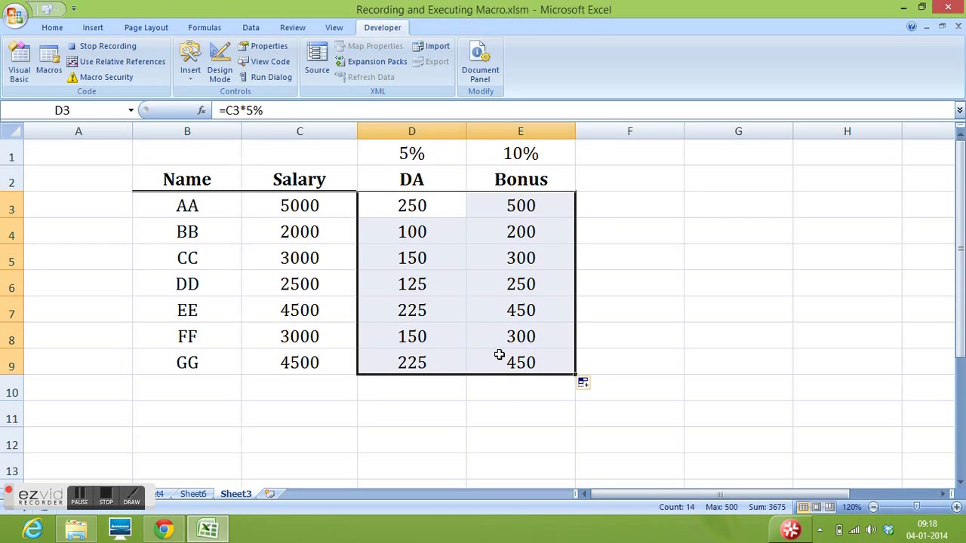
key(ctrl+c)
right_click(408, 207)
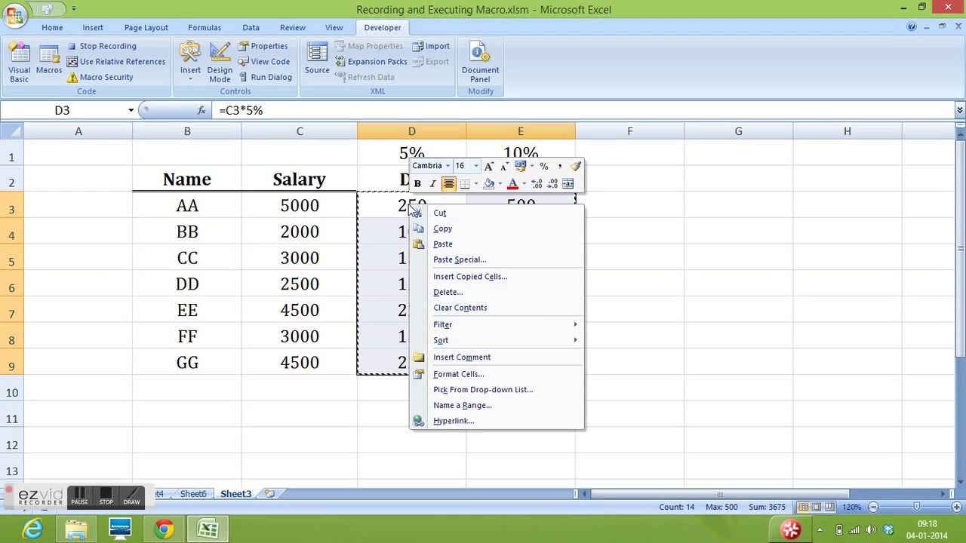
click(457, 268)
click(347, 209)
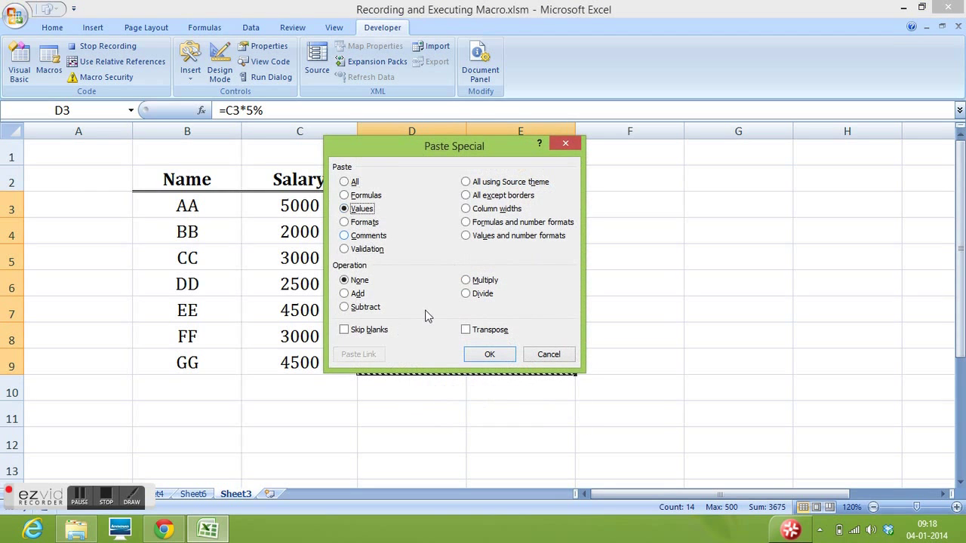
click(487, 354)
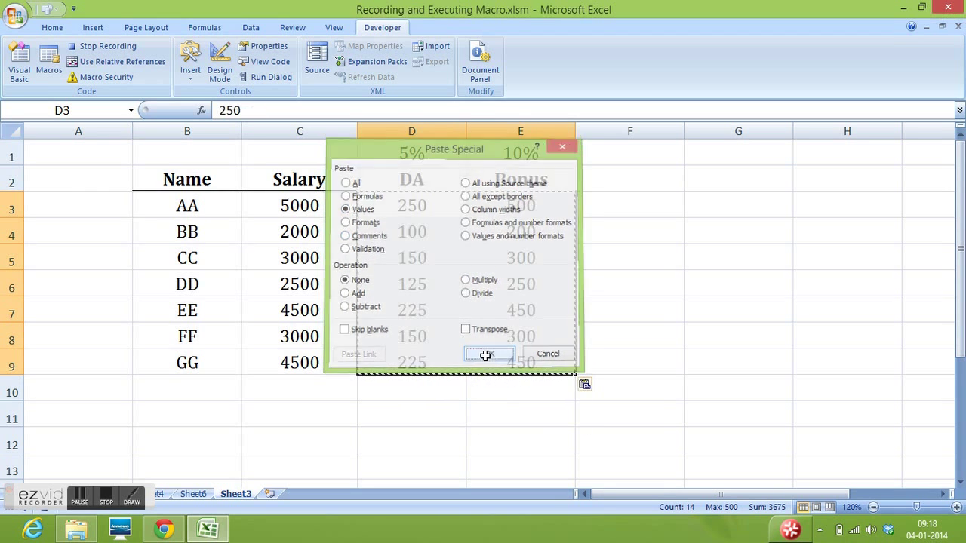
click(411, 390)
key(Escape)
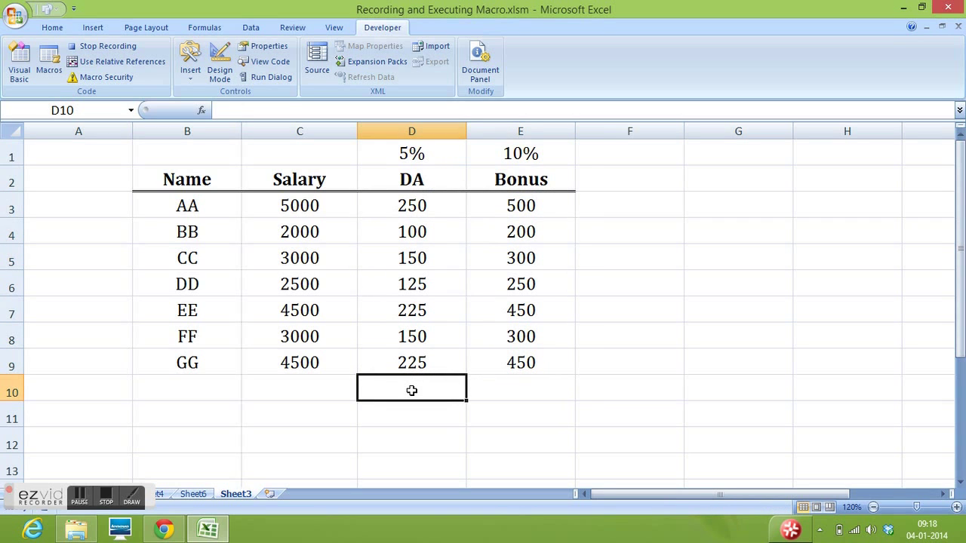
- AutoSum the DA and Bonus columns into D10 and E10, giving 1225 and 2450
key(alt+equal)
key(Return)
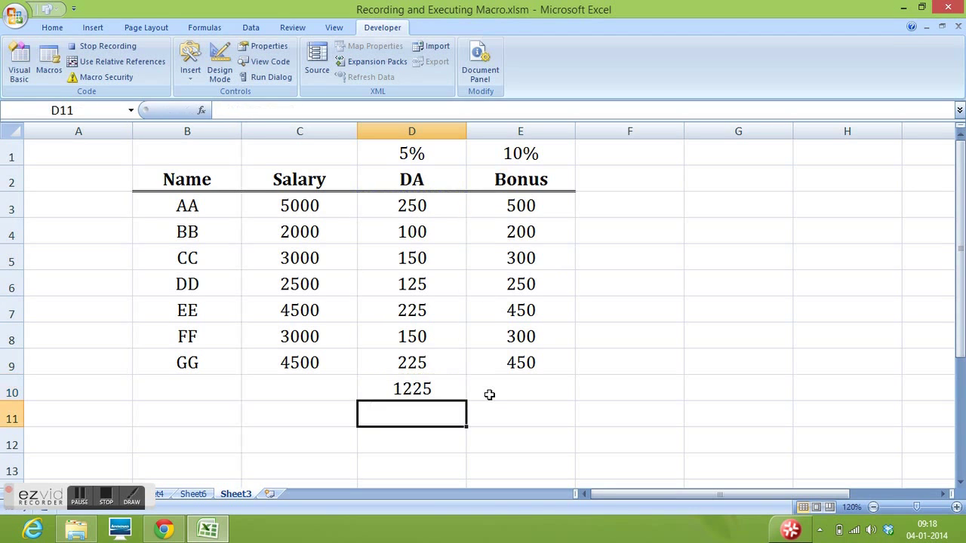
click(495, 395)
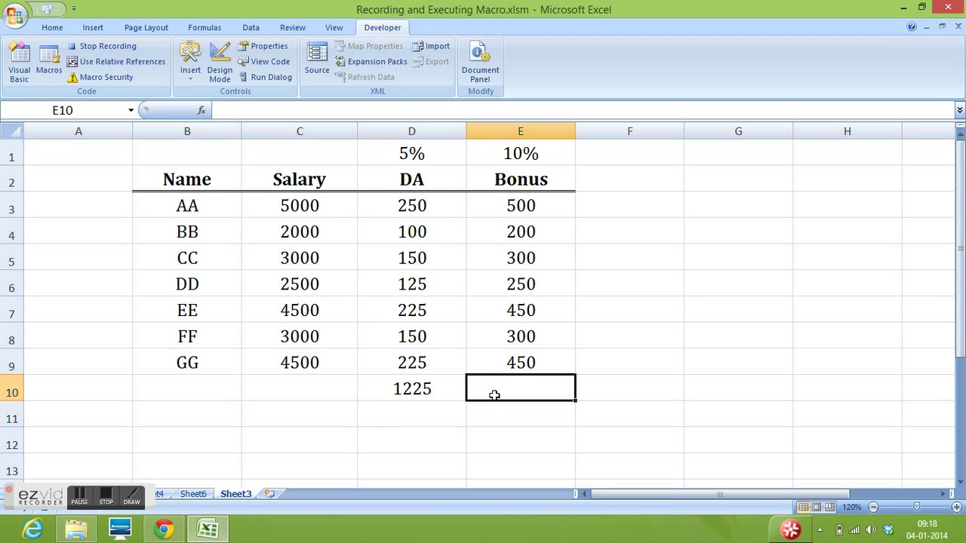
key(alt+equal)
key(Return)
- Convert the D10:E10 totals to fixed values with Paste Special Values
click(429, 389)
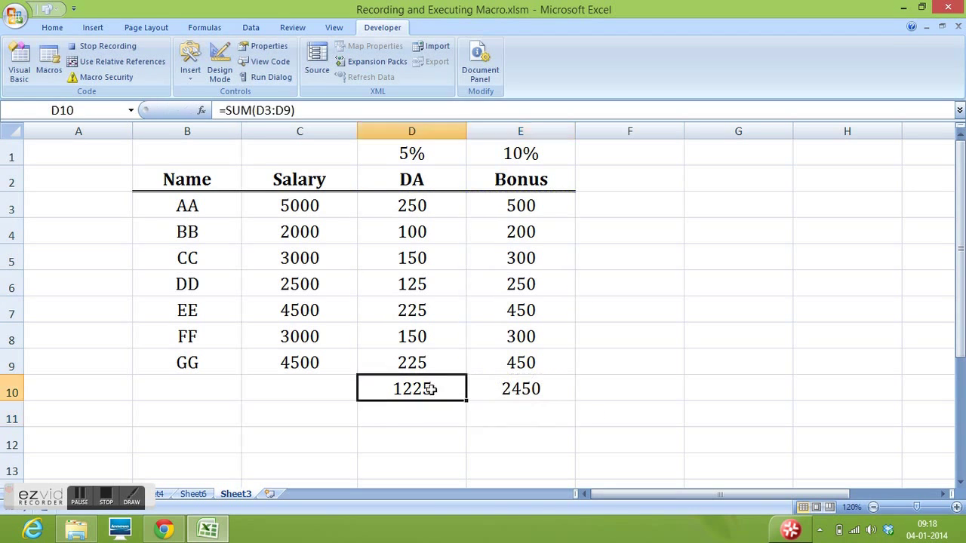
drag(428, 388, 493, 390)
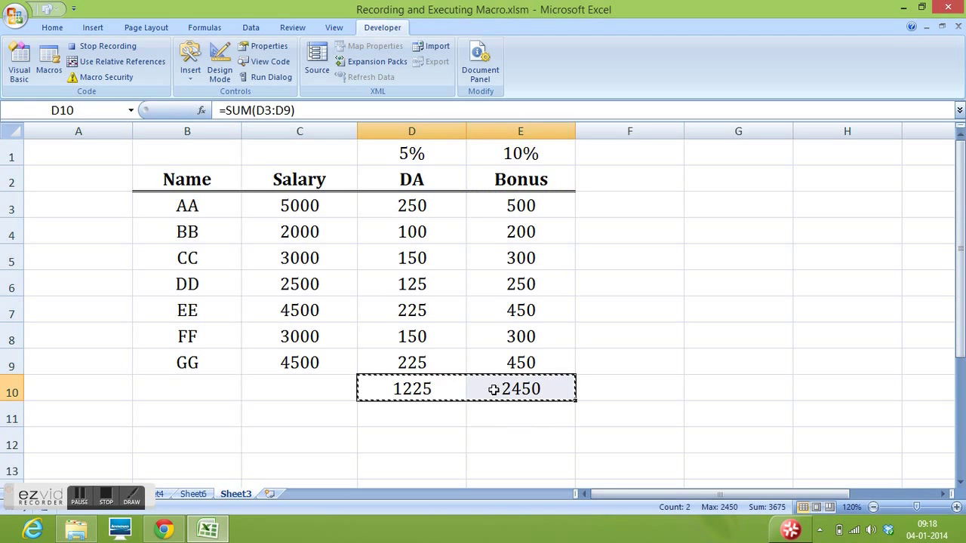
key(ctrl+c)
right_click(417, 389)
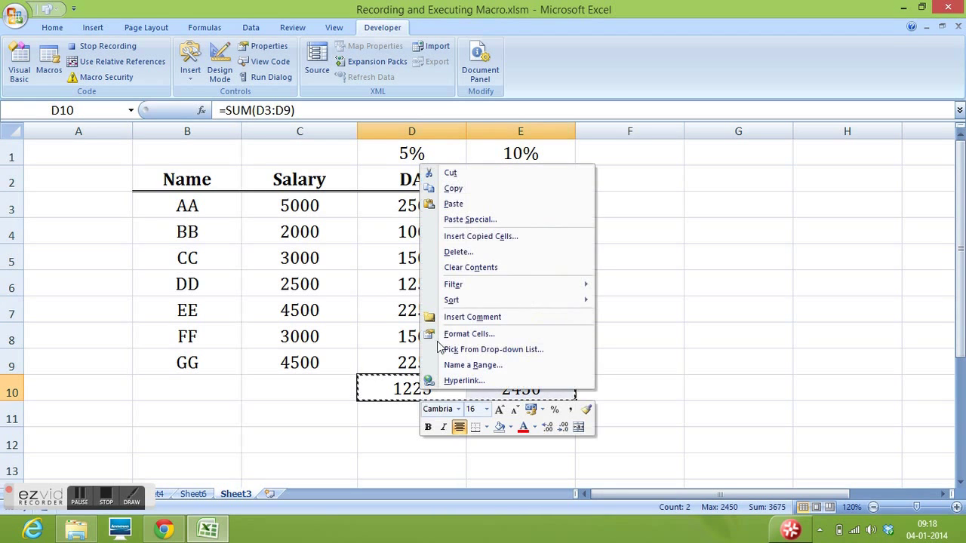
click(468, 219)
click(360, 161)
click(504, 306)
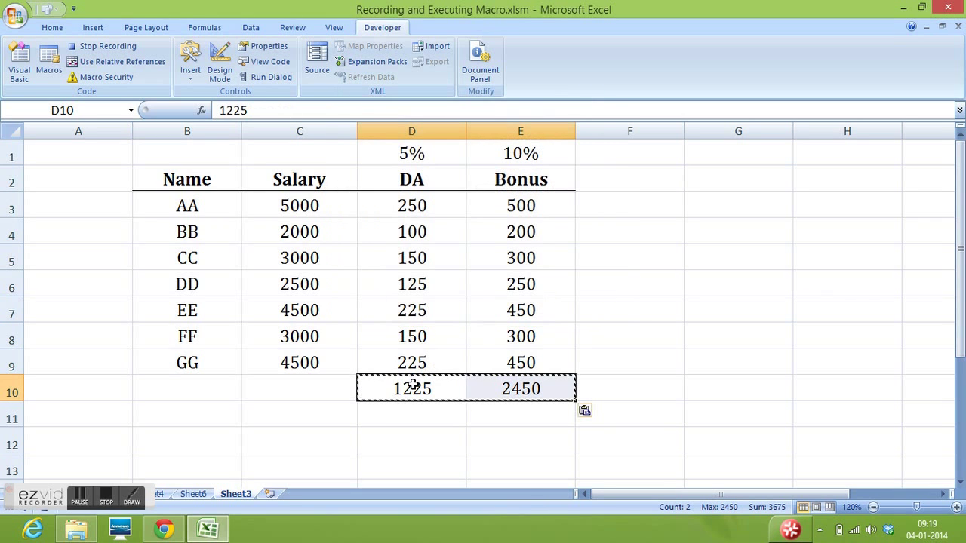
- Give the D10:E10 totals a yellow fill colour
click(407, 389)
drag(408, 388, 479, 390)
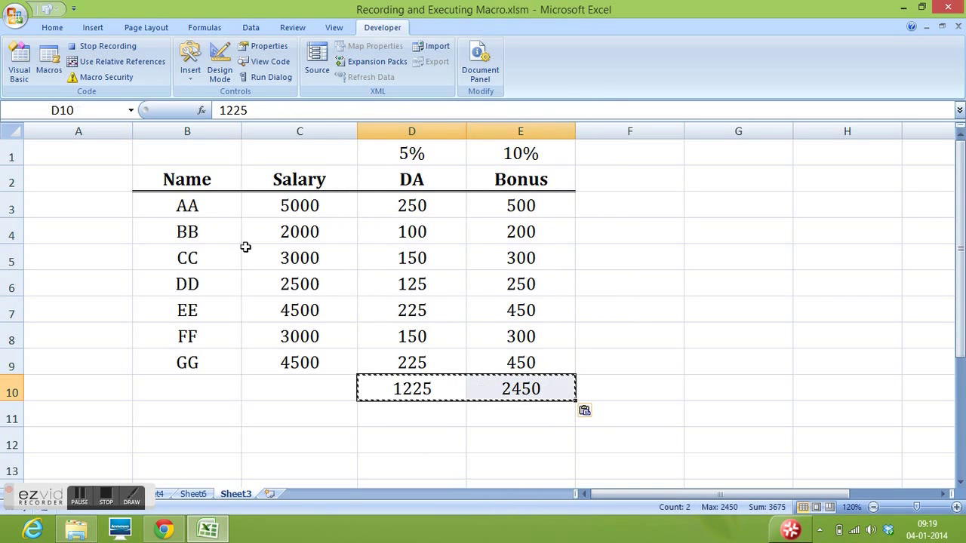
click(53, 30)
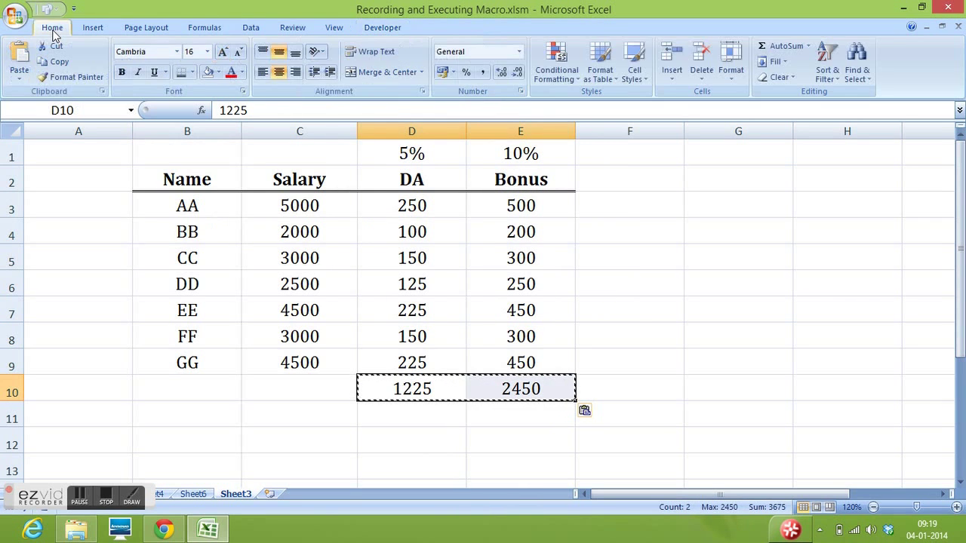
click(218, 73)
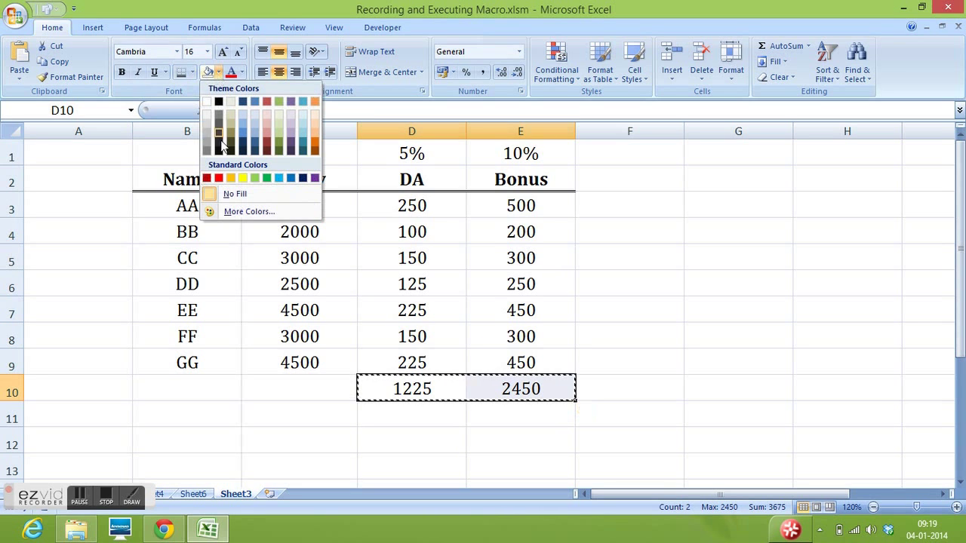
click(241, 178)
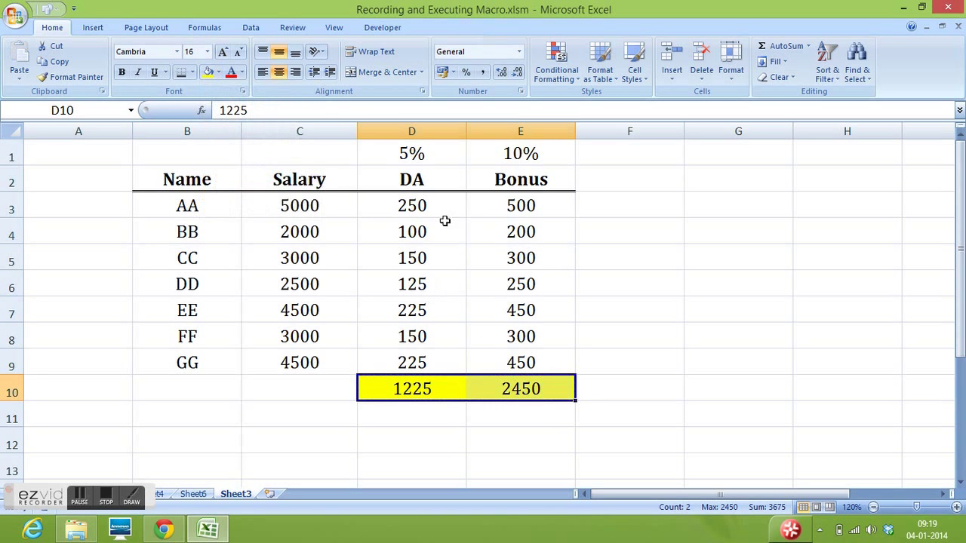
click(404, 206)
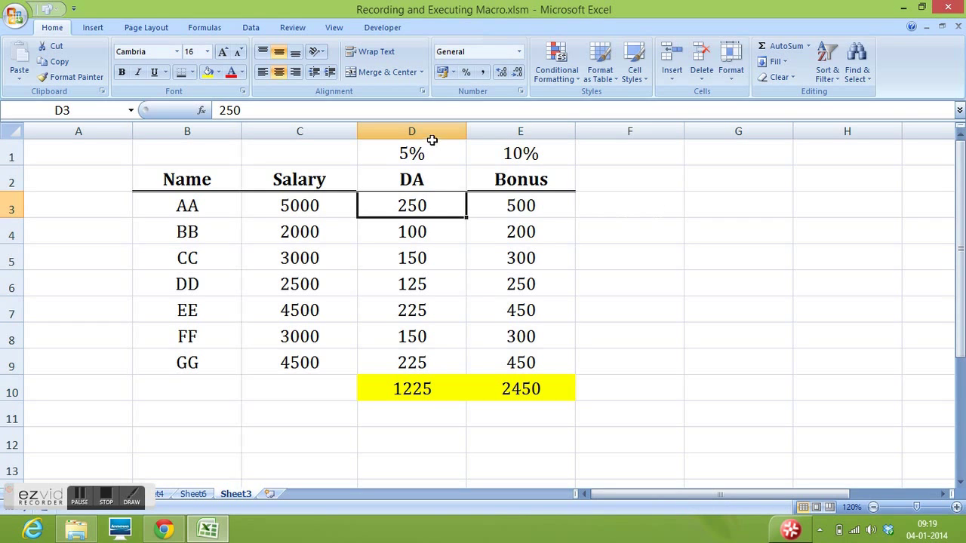
click(382, 28)
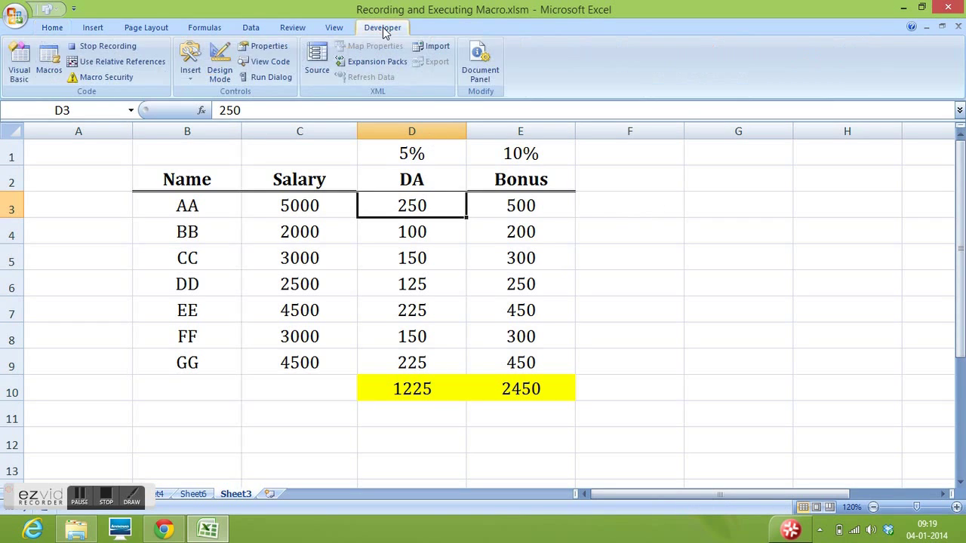
- Stop the macro recording and delete the DA and Bonus contents in D3:E10
click(97, 48)
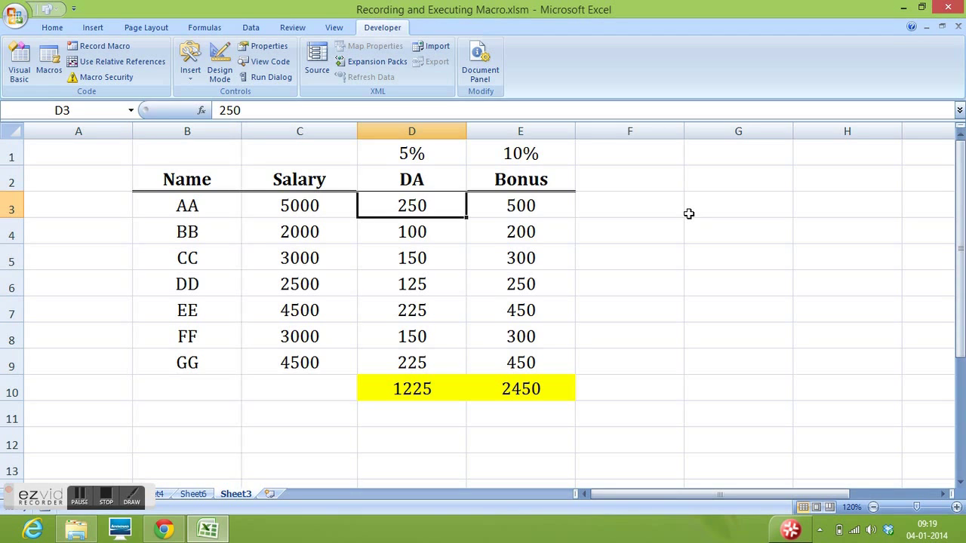
drag(438, 205, 490, 385)
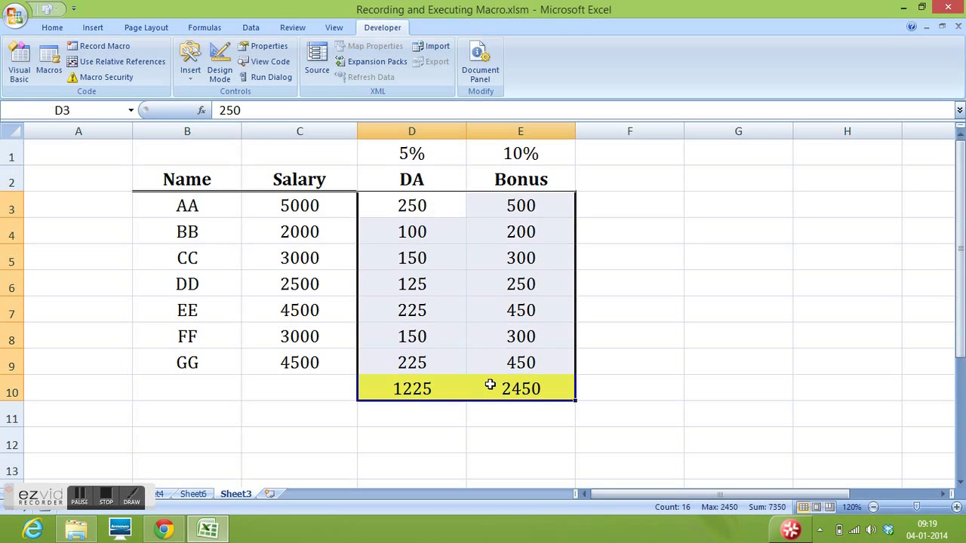
key(Delete)
click(442, 446)
- Set the fill of D10:E10 back to No Fill
drag(399, 387, 483, 389)
click(52, 27)
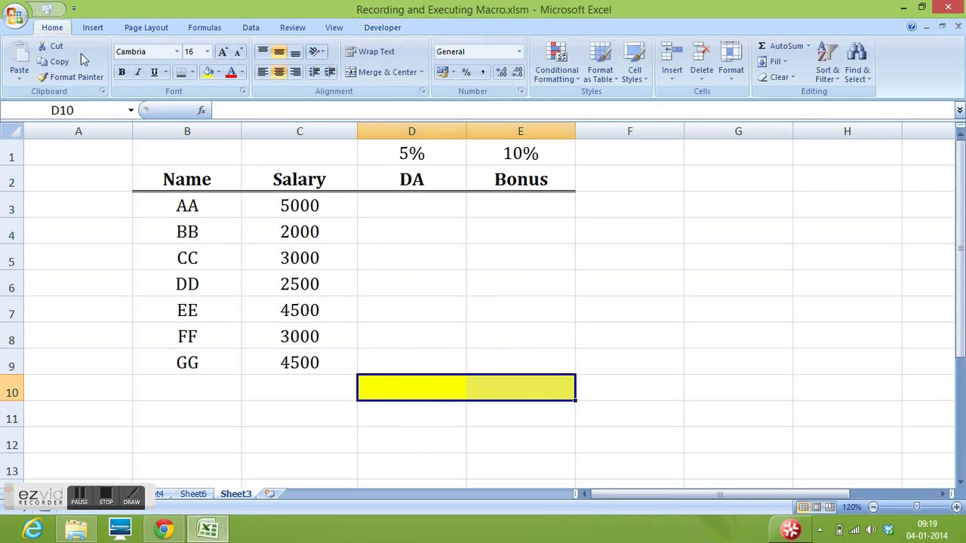
click(218, 73)
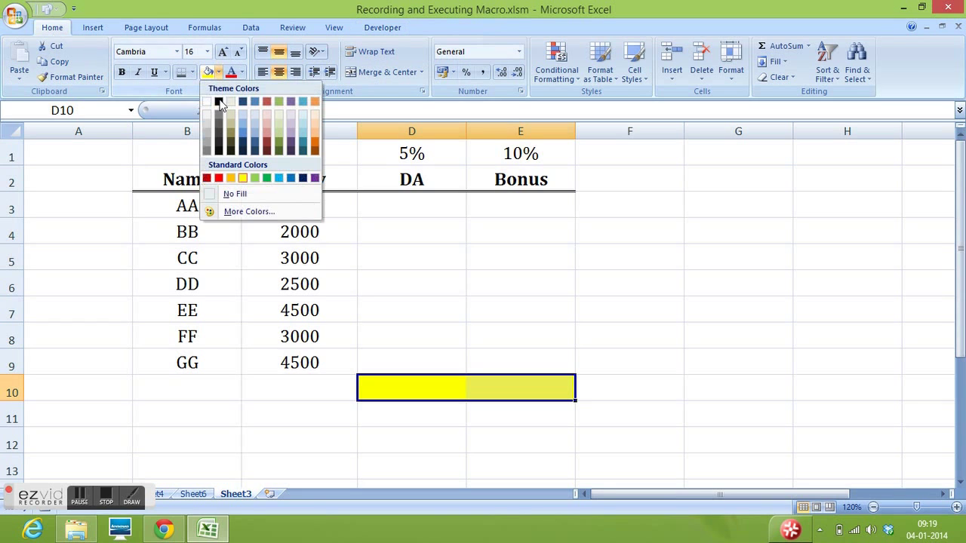
click(230, 194)
click(394, 205)
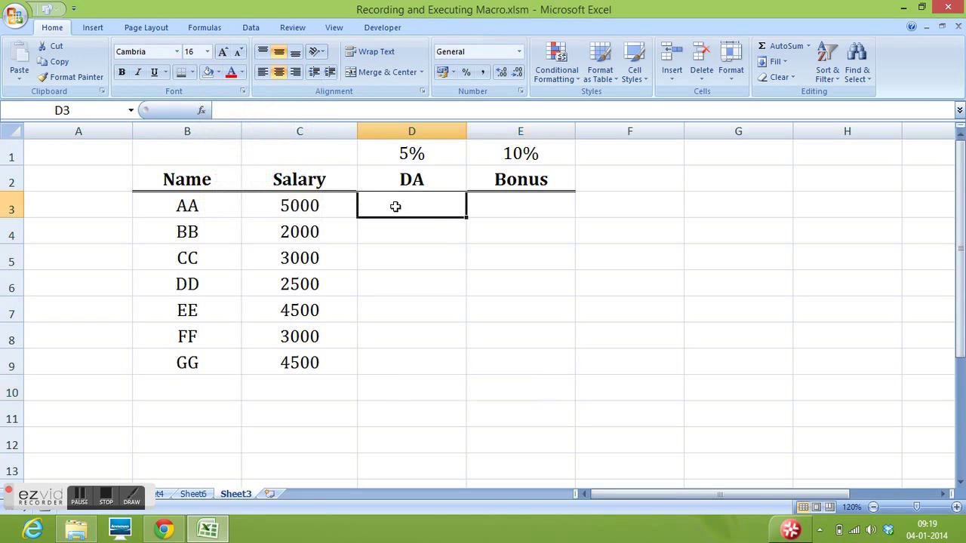
- Enter the note 'Alt + F8' in cell G2
click(659, 185)
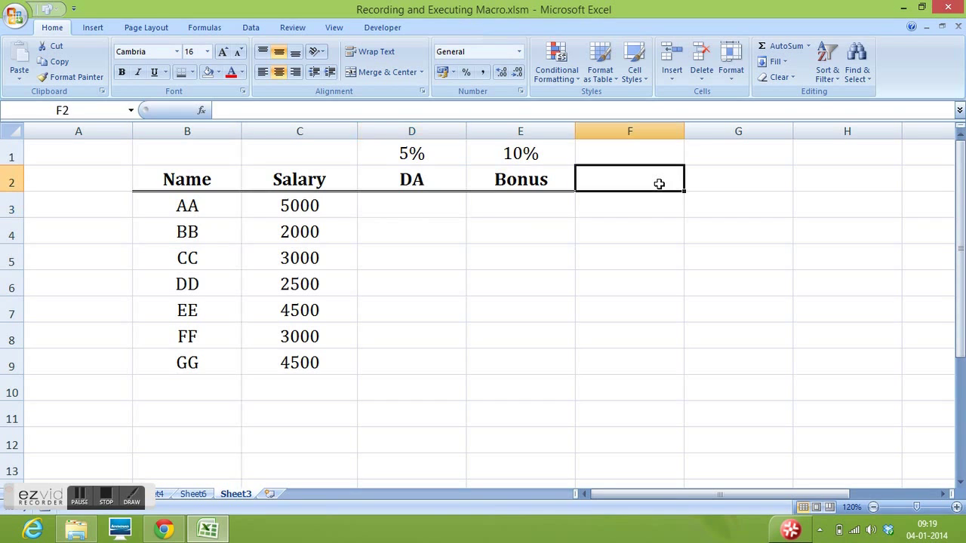
click(740, 178)
text(A)
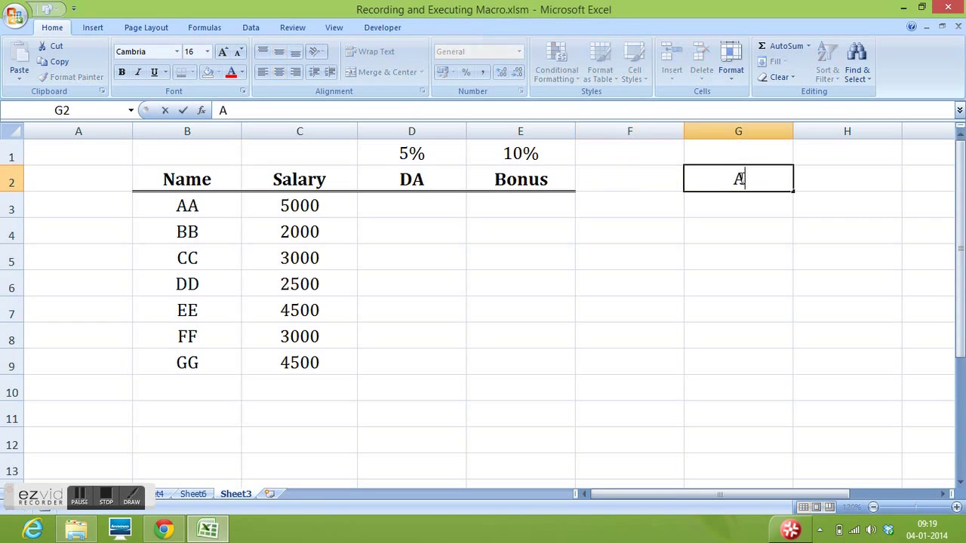
text(lt + F8)
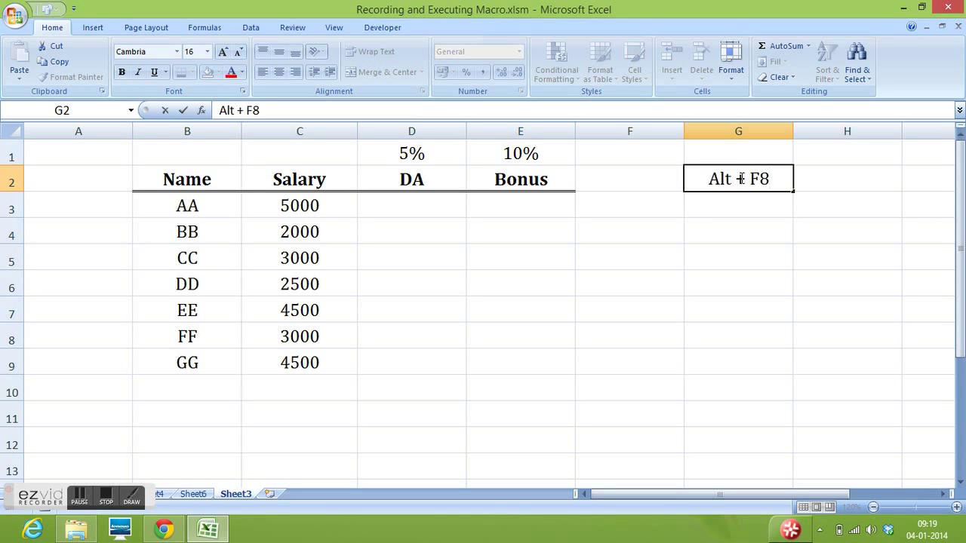
key(Return)
click(412, 210)
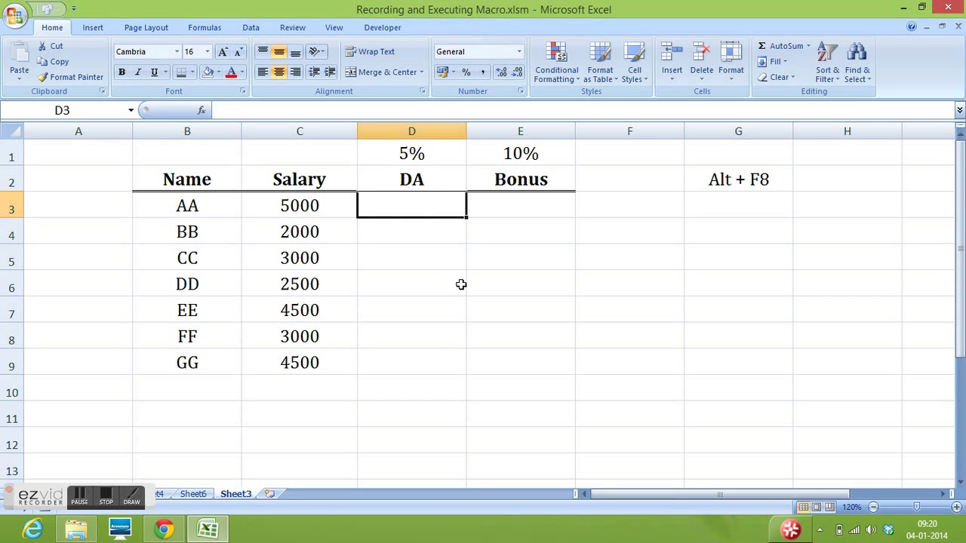
- Run the DA_Bonus macro from the Alt+F8 Macro dialog
key(alt+F8)
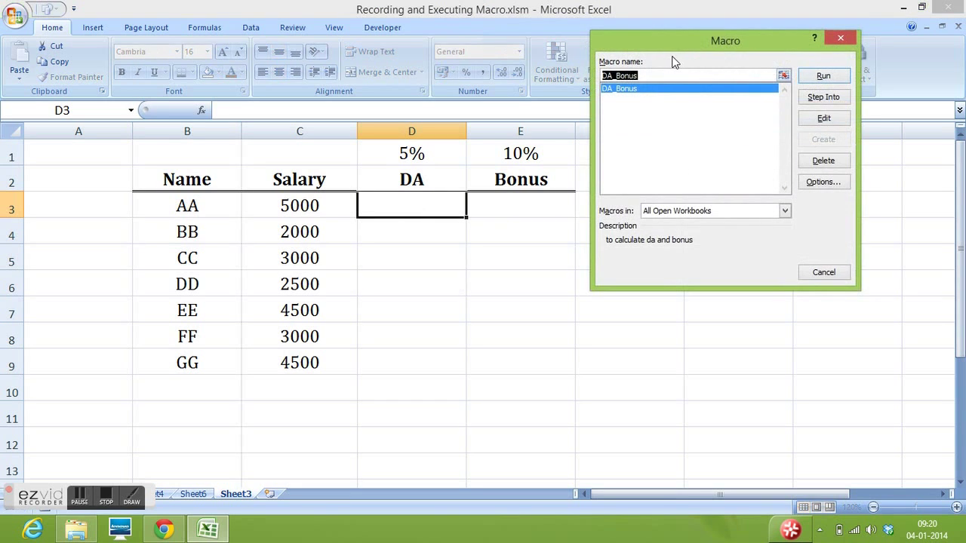
drag(684, 42, 681, 145)
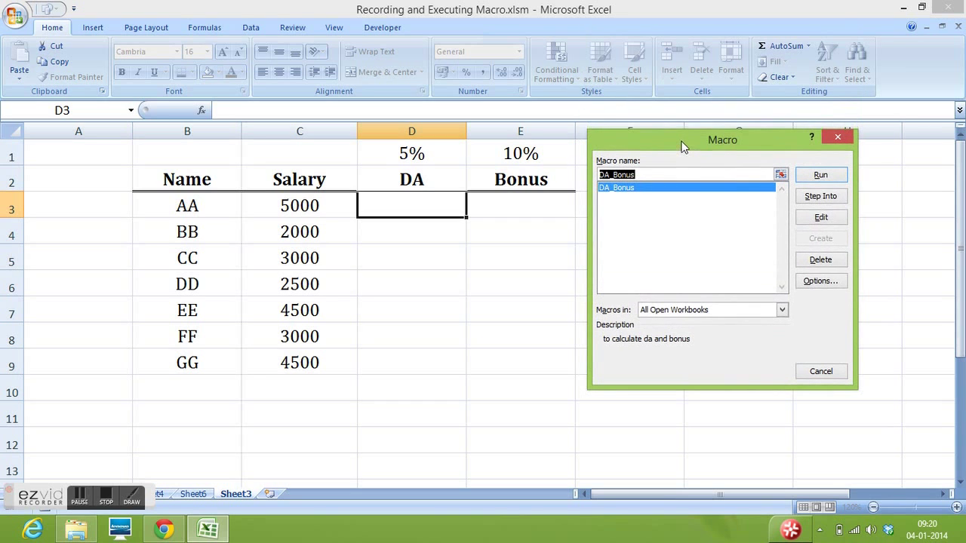
click(623, 188)
click(822, 174)
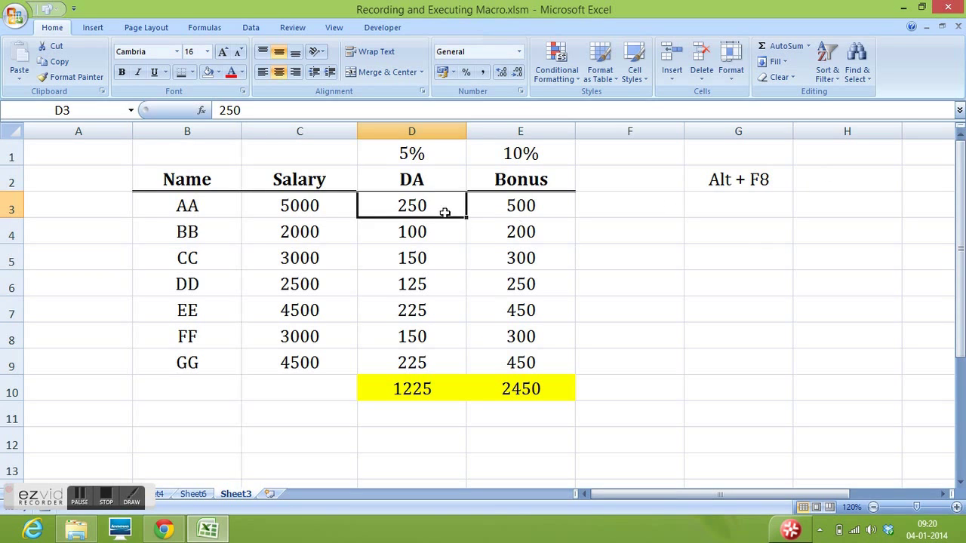
- With cell F3 selected, start recording a new macro named data_cleaning from the Developer tab
drag(413, 206, 500, 393)
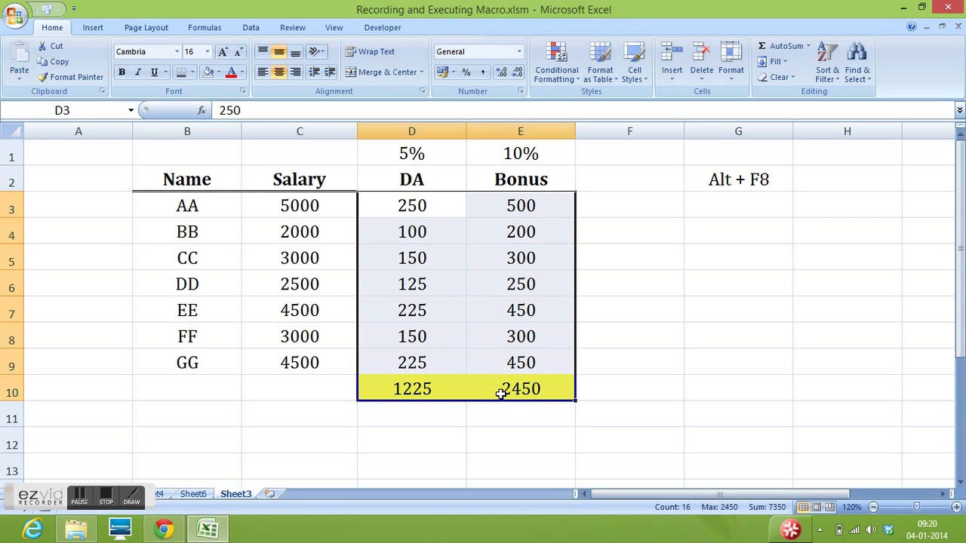
click(637, 212)
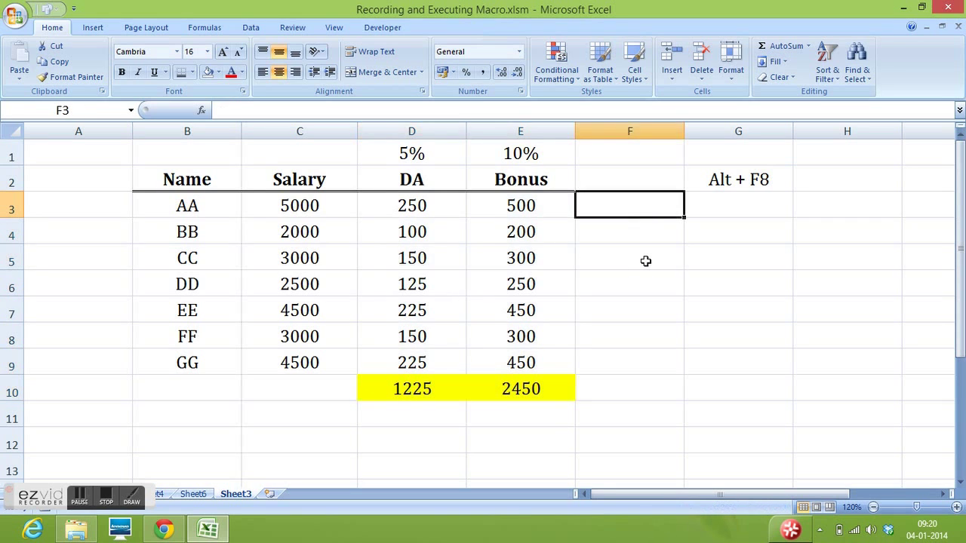
click(380, 28)
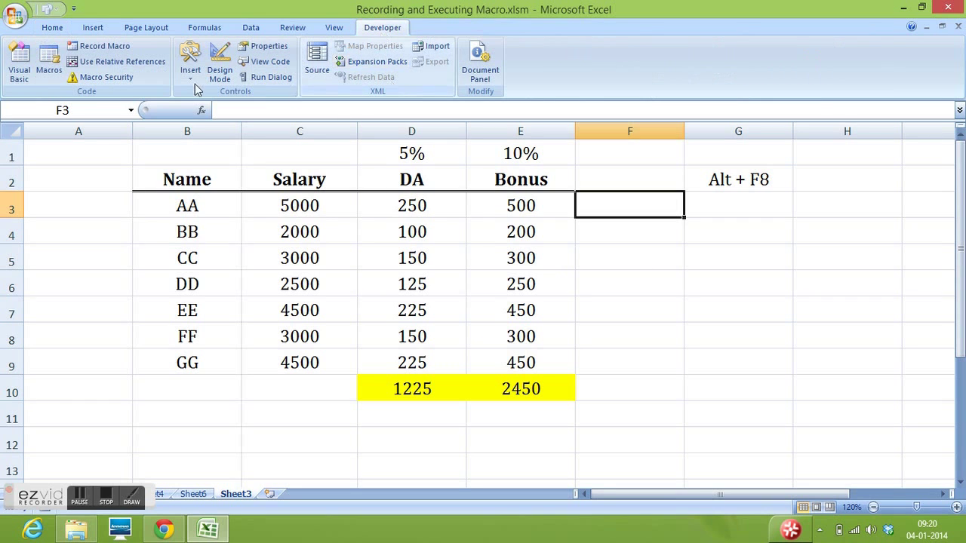
click(104, 46)
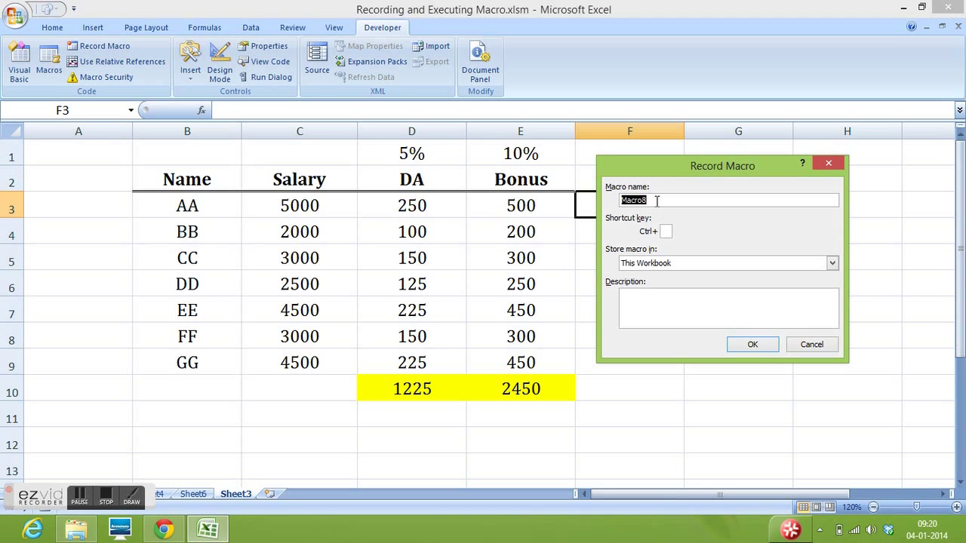
text(data_cleaning)
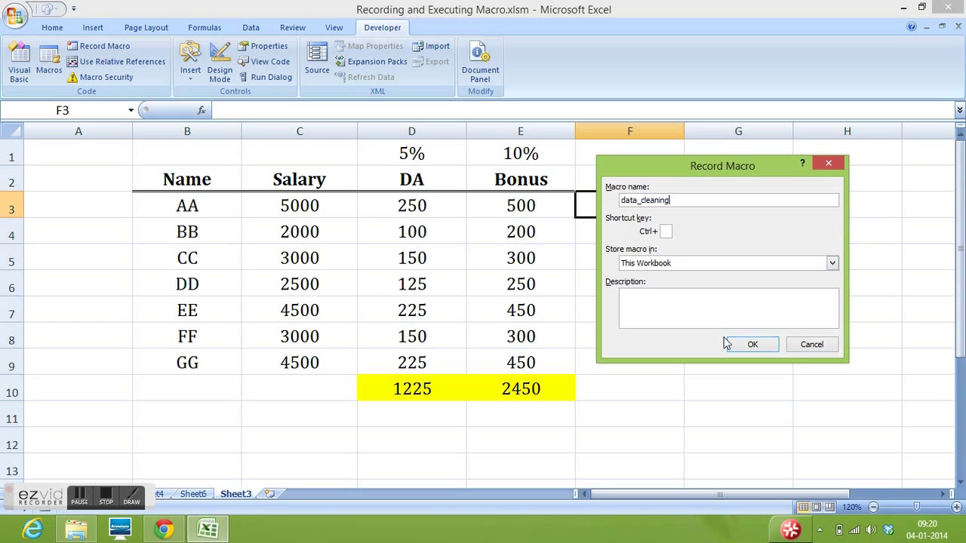
- Clear the DA and Bonus values in D3:E10, select D2, and stop recording data_cleaning
click(749, 345)
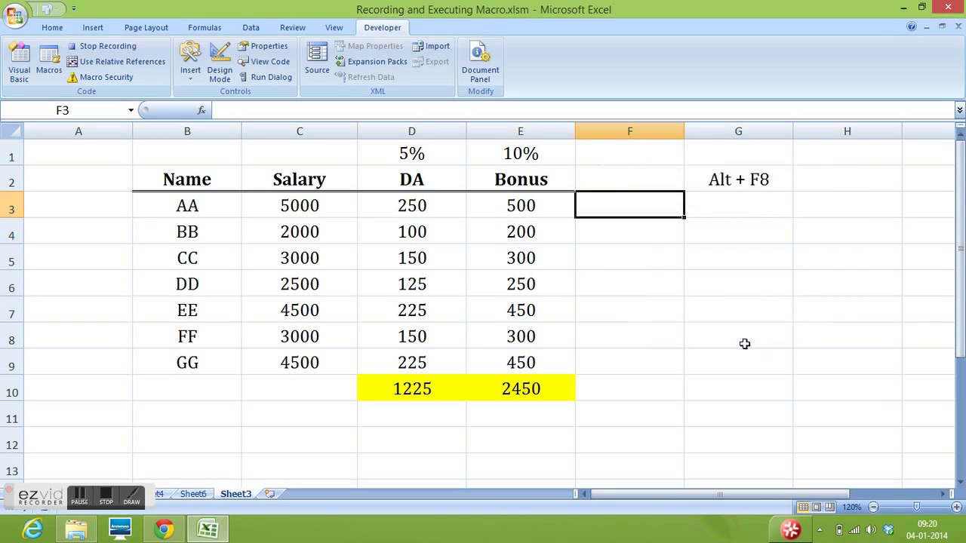
click(405, 206)
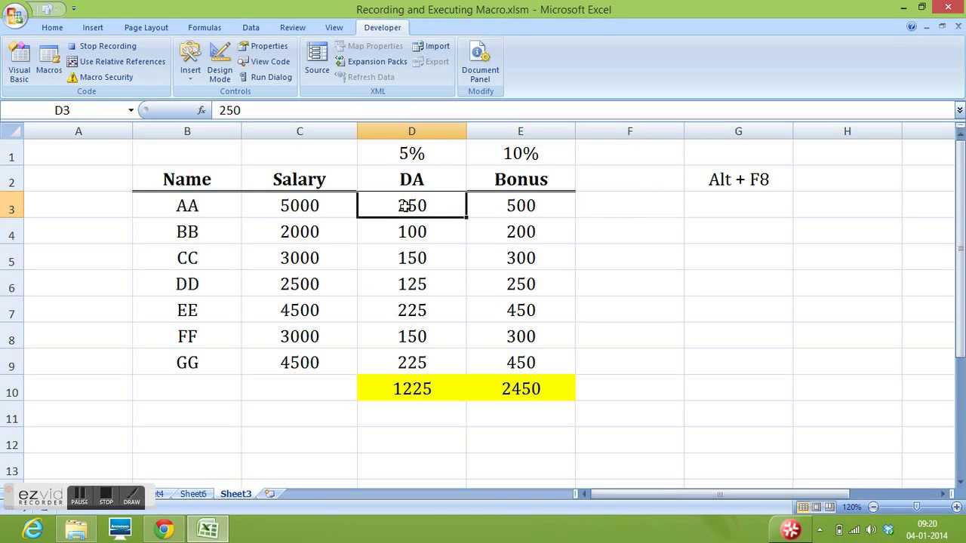
key(shift+Right)
key(shift+Down)
key(shift+Down)
key(shift+Down)
key(shift+Down)
key(shift+Down)
key(shift+Down)
key(shift+Down)
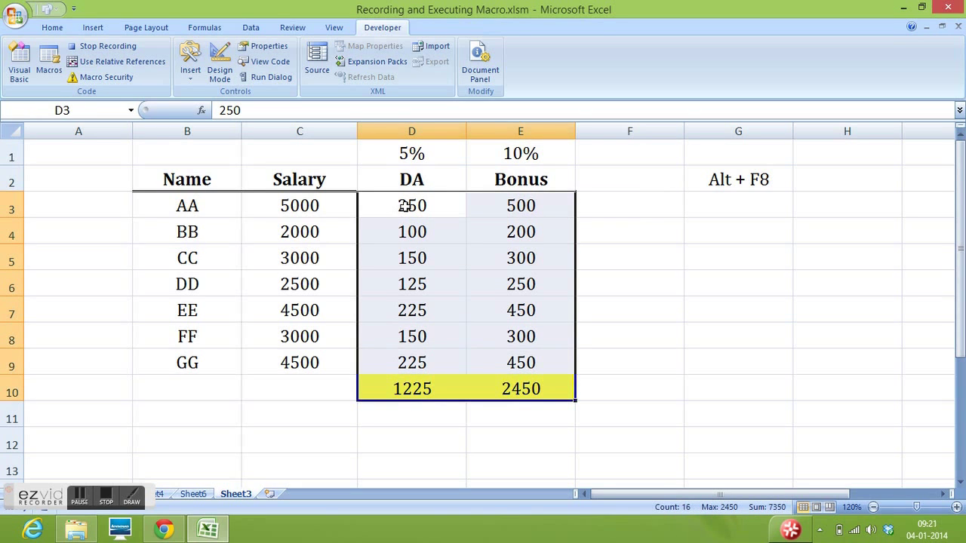
key(Delete)
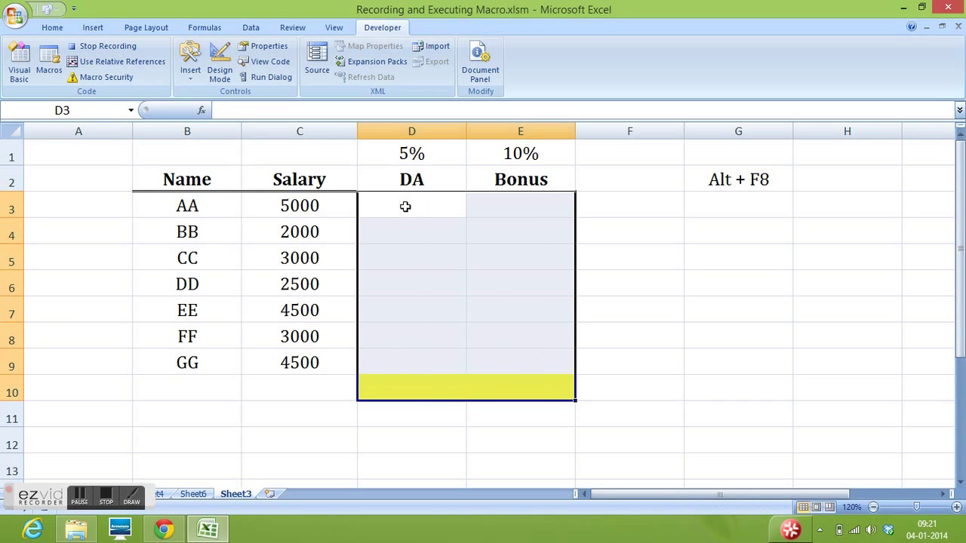
click(391, 179)
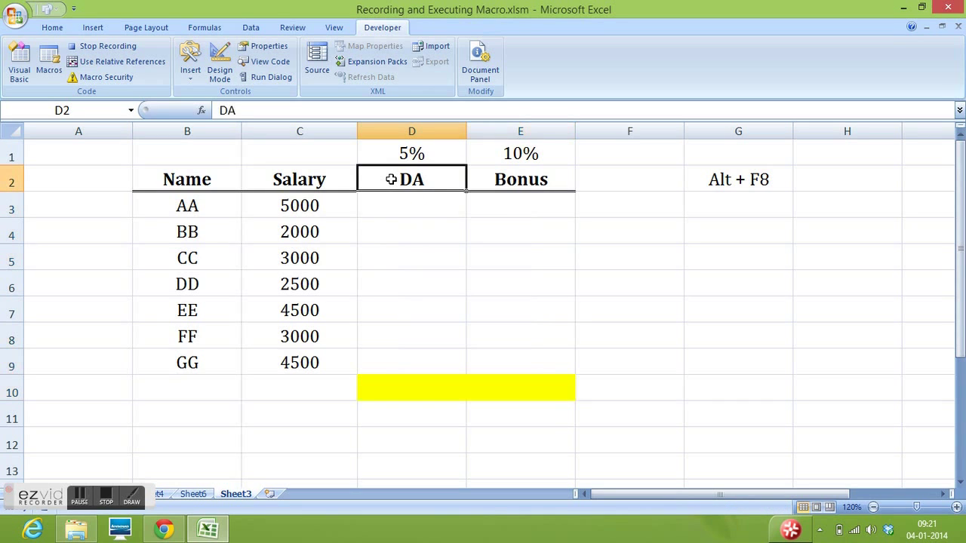
click(105, 48)
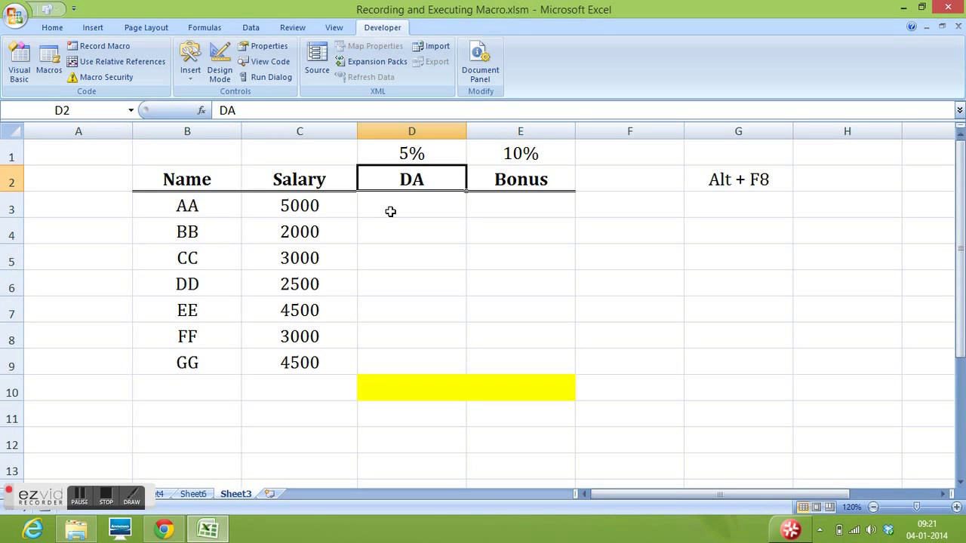
- Run the DA_Bonus macro with Alt+F8 to refill the DA and Bonus values
key(alt)
key(alt+F8)
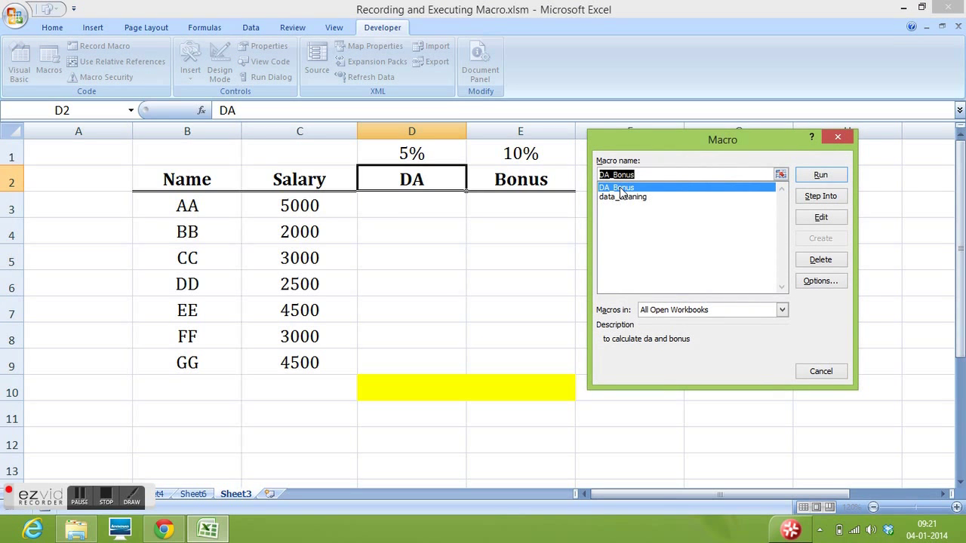
click(820, 176)
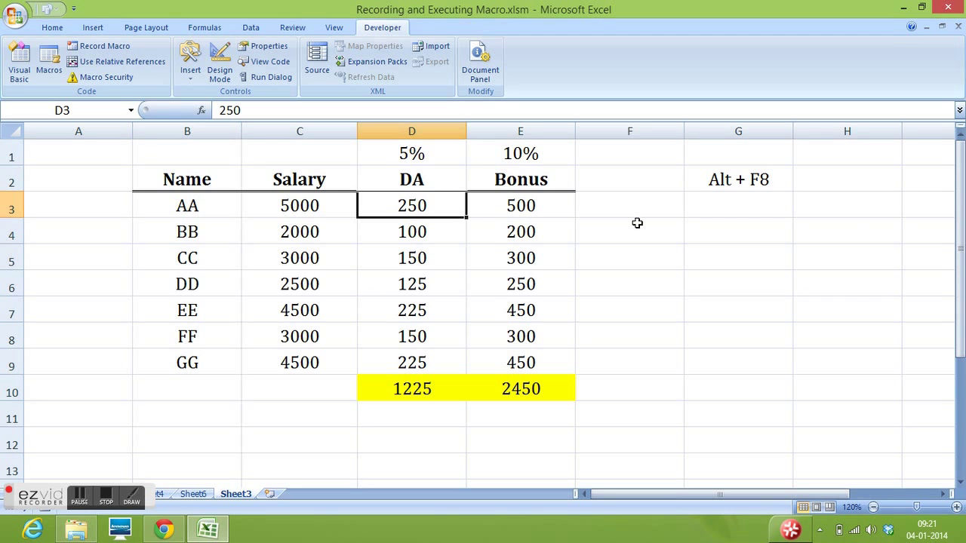
- Run the data_cleaning macro to empty the DA, Bonus and total values again
key(alt+F8)
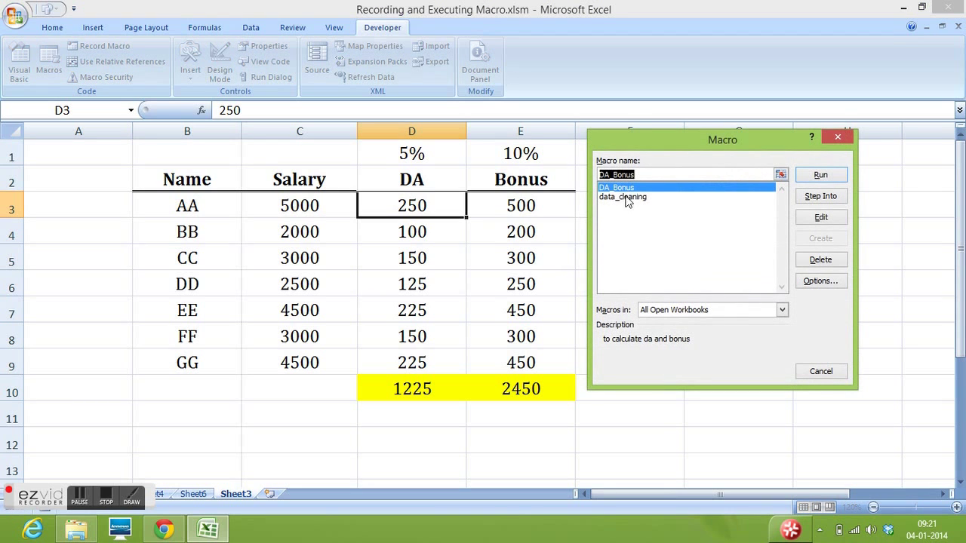
click(630, 197)
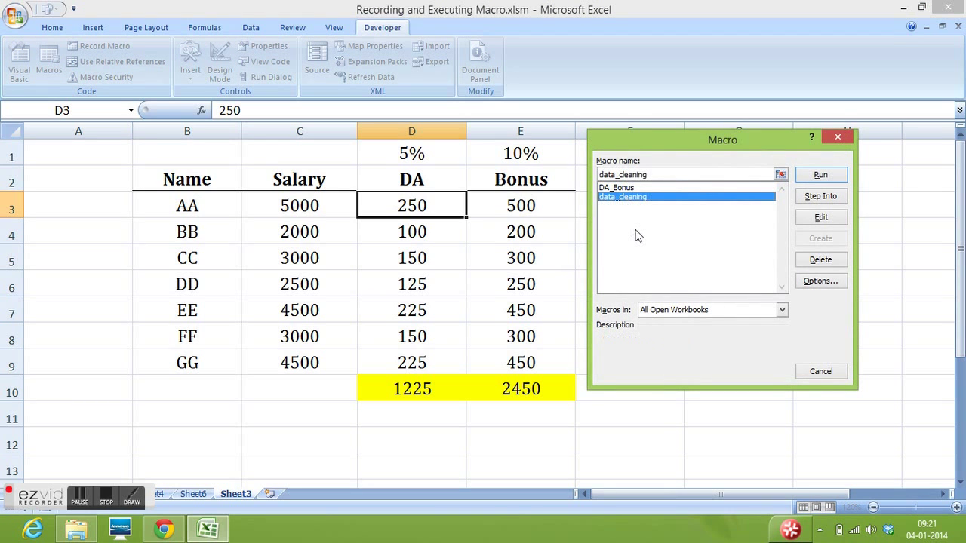
click(820, 175)
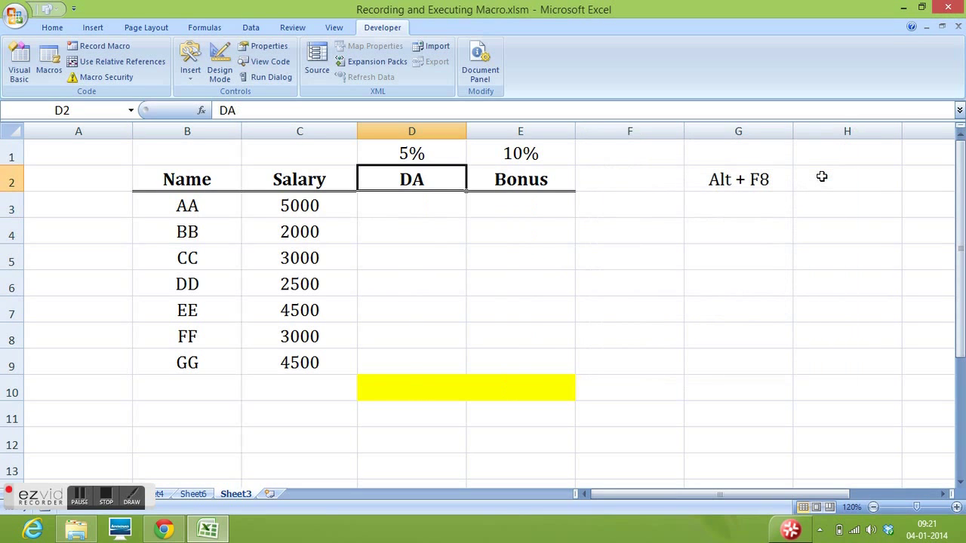
- Select cell D11, then switch to the Sheet6 'EXCEL MACRO – Recording and Executing Macro' title page
click(383, 411)
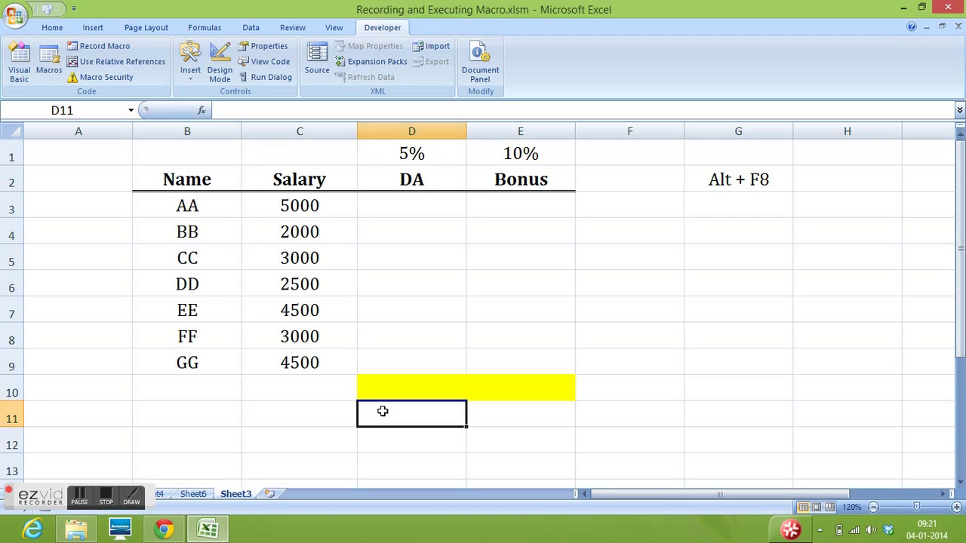
click(197, 496)
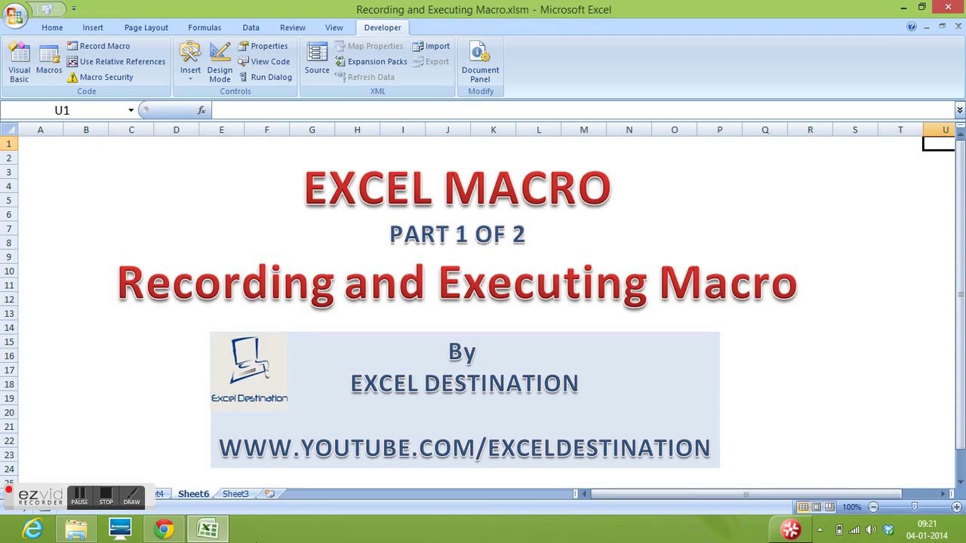
click(106, 498)
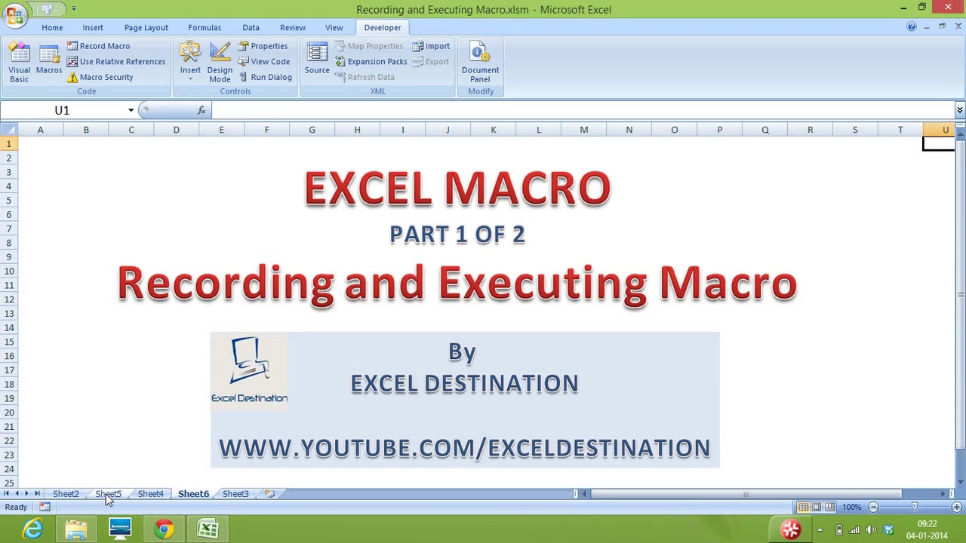